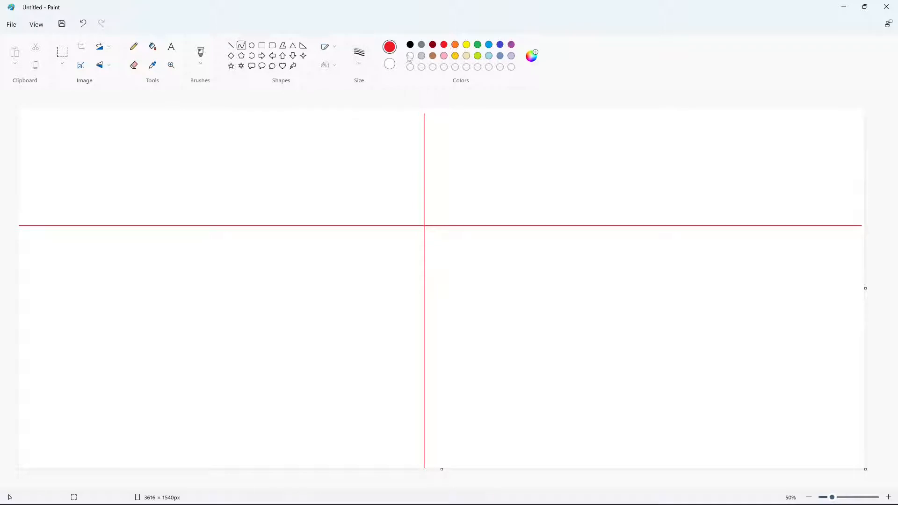
Set the drawing color to black.
click(410, 45)
drag(453, 156, 433, 224)
click(426, 145)
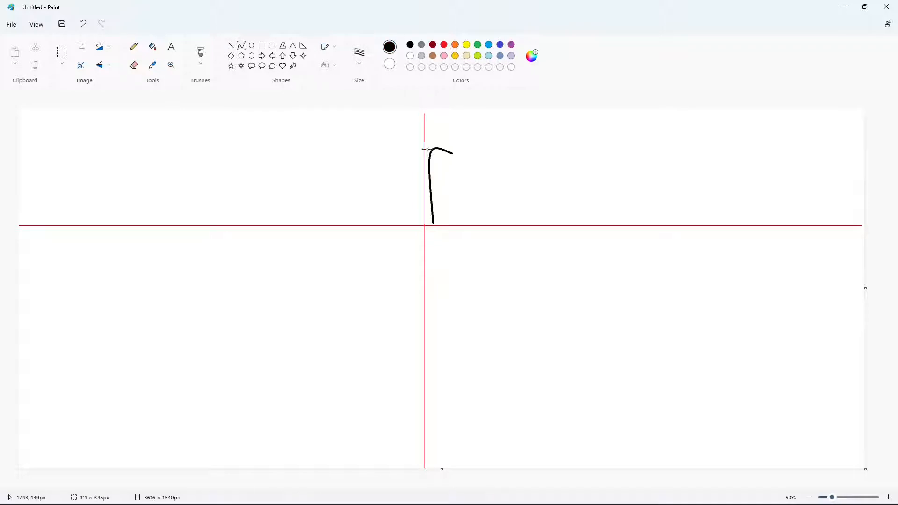
click(402, 209)
key(ctrl+z)
drag(451, 153, 431, 221)
mouse_move(436, 172)
mouse_down()
mouse_move(419, 146)
mouse_move(431, 221)
mouse_move(399, 200)
mouse_move(471, 176)
mouse_move(431, 220)
mouse_up()
click(401, 207)
key(ctrl+z)
key(ctrl+z)
Draw the right eye as an upright oval of black curves above the horizontal guide, overlapping the vertical guide.
click(441, 148)
click(463, 143)
drag(460, 200, 473, 196)
mouse_move(458, 227)
mouse_down()
mouse_move(456, 234)
mouse_move(422, 178)
mouse_move(415, 193)
mouse_move(425, 196)
mouse_move(422, 180)
mouse_move(417, 193)
mouse_move(431, 220)
mouse_up()
click(554, 252)
click(566, 196)
key(ctrl+z)
mouse_move(423, 185)
mouse_down()
mouse_move(419, 209)
mouse_move(415, 197)
mouse_up()
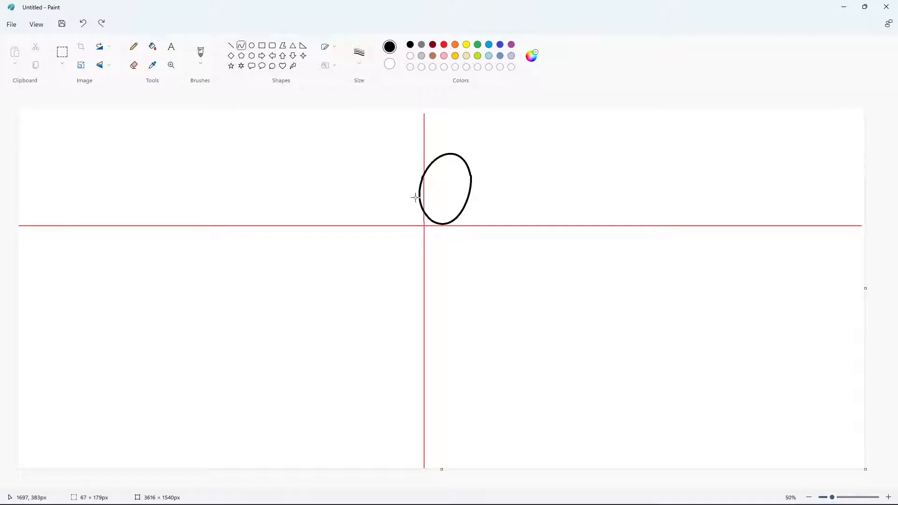
Undo the last curve and redraw the right eye's lower-right and left arcs to close the oval.
click(542, 221)
key(ctrl+z)
drag(470, 175, 474, 200)
drag(455, 216, 454, 236)
click(478, 247)
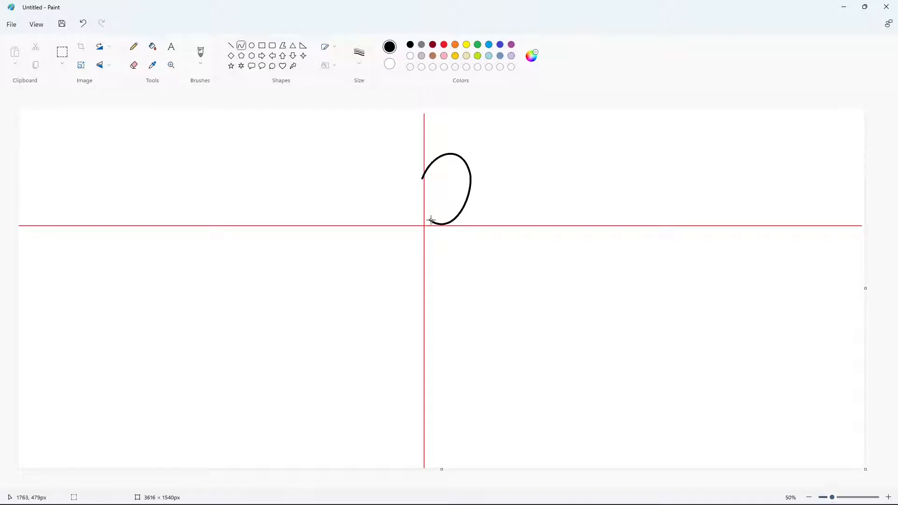
drag(424, 206, 413, 198)
click(529, 253)
Draw the left eye's outline with curves as a similar oval partly hidden behind the right eye.
mouse_move(428, 167)
mouse_down()
mouse_move(383, 171)
mouse_move(418, 144)
mouse_up()
mouse_move(403, 151)
mouse_down()
mouse_move(396, 220)
mouse_move(374, 190)
mouse_move(377, 217)
mouse_move(421, 209)
mouse_up()
click(313, 164)
click(473, 251)
drag(406, 215, 415, 219)
click(477, 232)
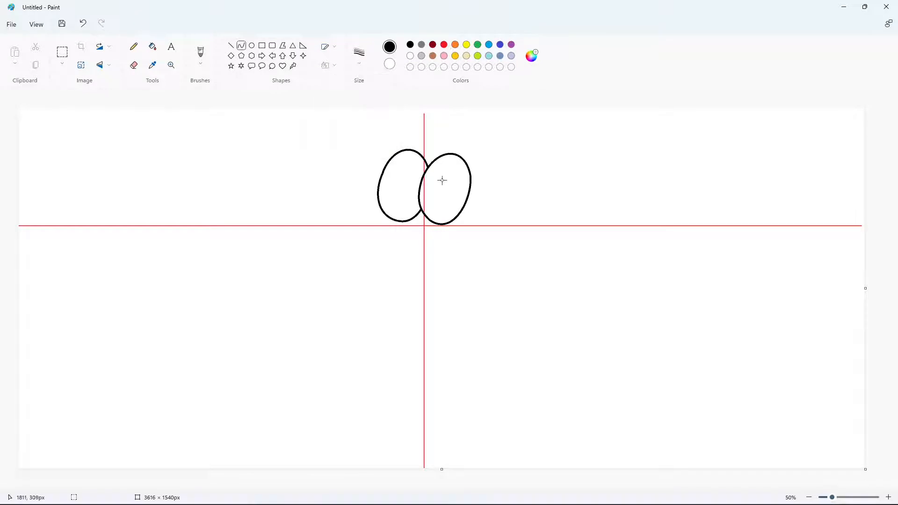
Draw a small oval pupil inside the right eye.
drag(440, 181, 439, 177)
drag(447, 179, 445, 202)
click(497, 196)
click(485, 188)
click(533, 197)
Draw a matching small oval pupil inside the left eye, near its inner side.
drag(402, 196, 403, 197)
click(478, 196)
click(403, 173)
click(415, 173)
drag(413, 185, 410, 191)
click(411, 187)
click(400, 195)
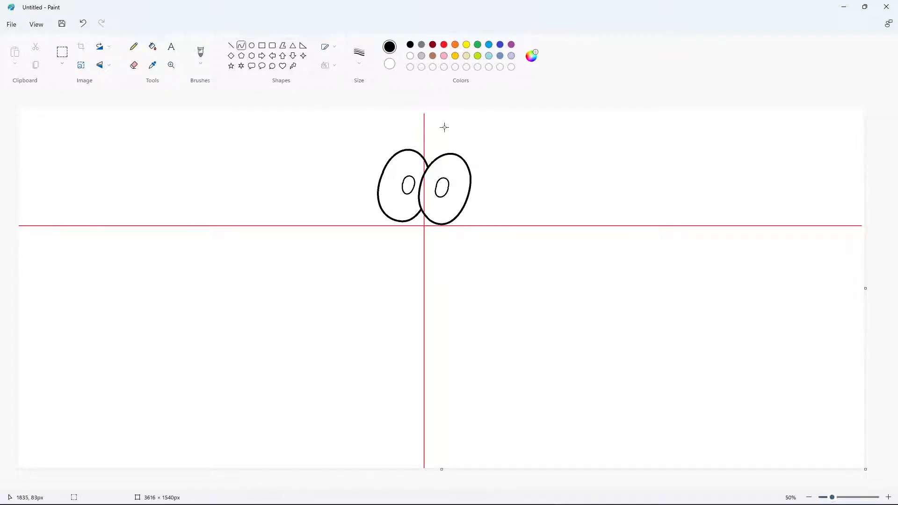
Draw the head's left edge as a thick black curve from the top of the left eye to the canvas's upper edge.
click(231, 46)
click(241, 45)
drag(409, 150, 428, 108)
click(419, 124)
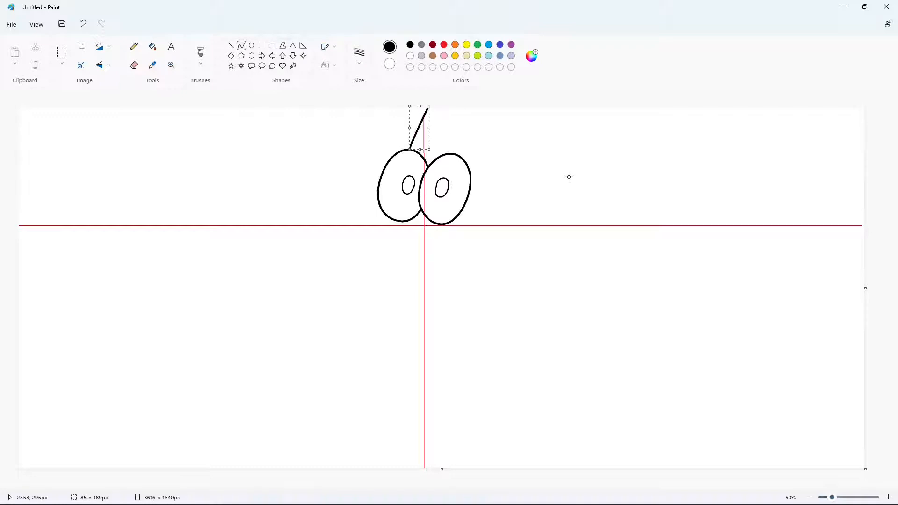
click(569, 177)
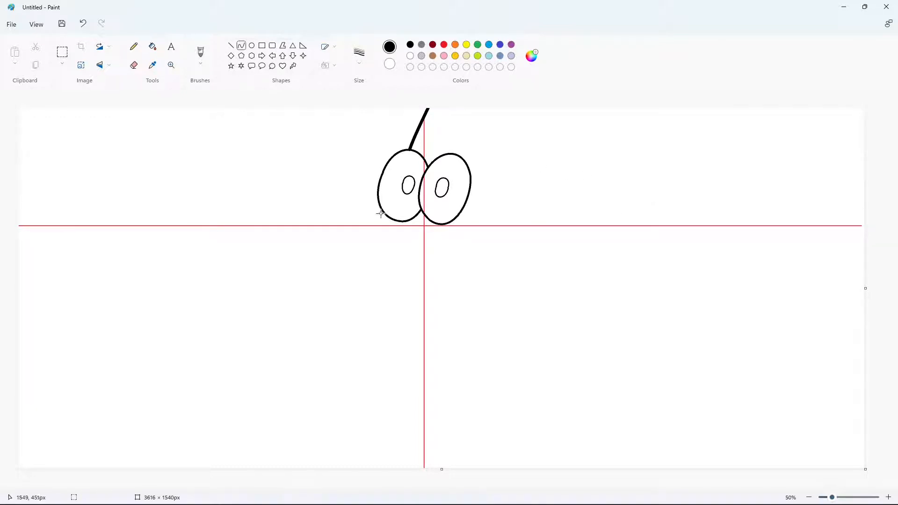
Draw the body's left side as an S-shaped curve running from the left eye's lower edge down and outward.
drag(383, 212, 298, 379)
click(365, 280)
click(299, 324)
click(208, 313)
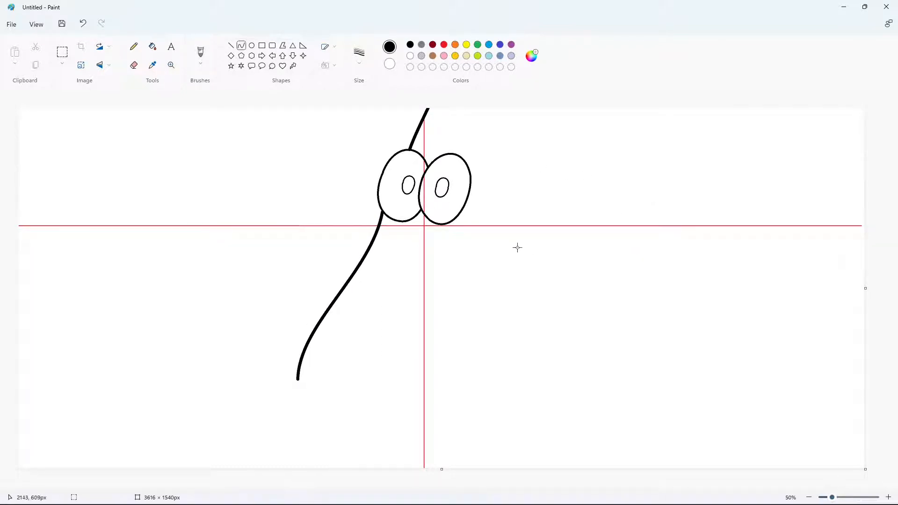
Draw the head's right side as a slightly bowed curve from the canvas's upper edge to just below the horizontal guide.
drag(519, 253, 501, 105)
click(505, 203)
click(502, 158)
click(691, 287)
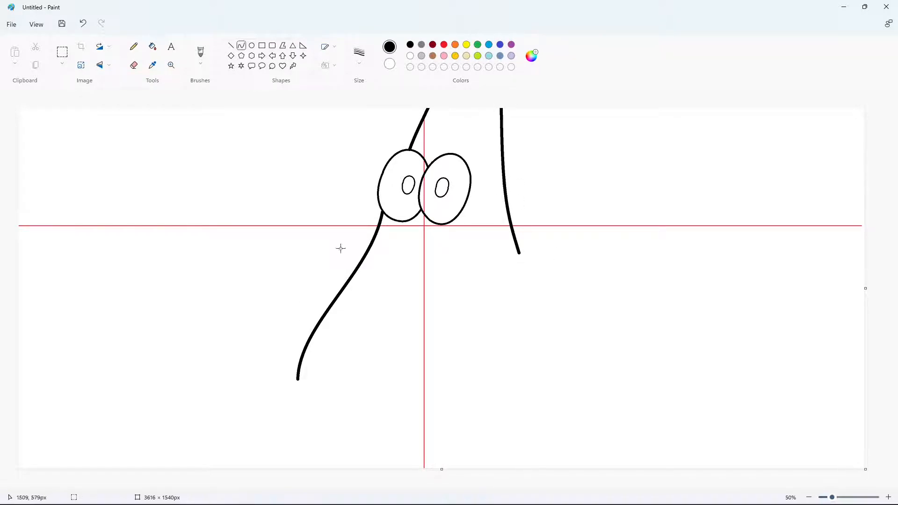
Draw the raised left arm with two curves that leave the body's left side and meet in a rounded tip.
drag(369, 247, 251, 165)
drag(327, 225, 297, 202)
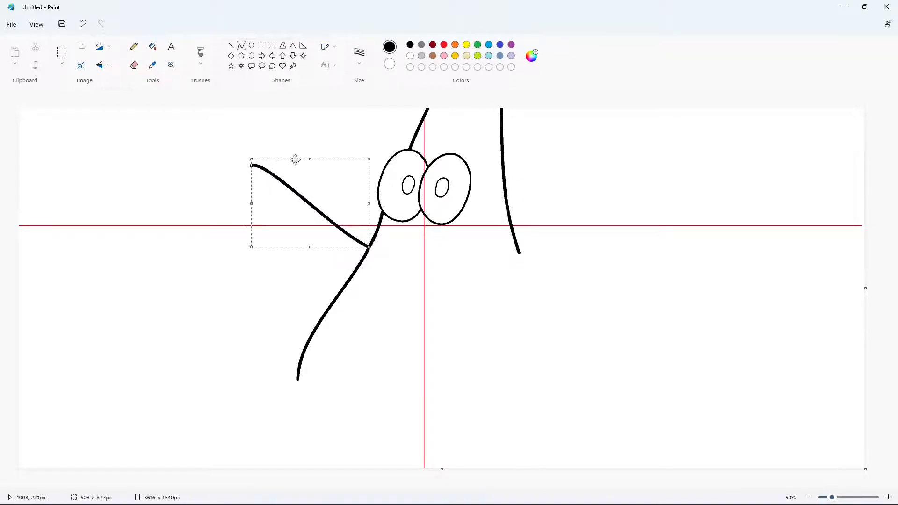
click(237, 165)
drag(251, 165, 317, 326)
drag(258, 201, 231, 169)
drag(257, 245, 264, 256)
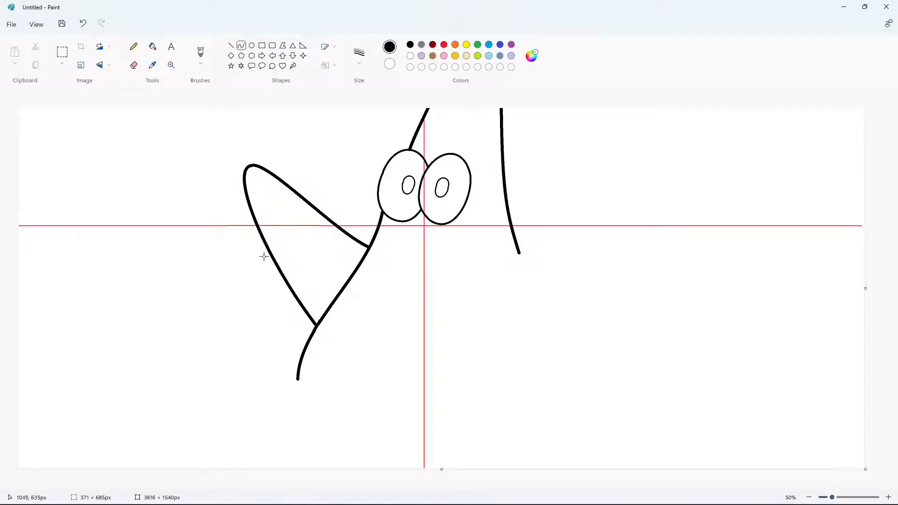
click(494, 215)
Draw the raised right arm's upper edge as a curve rising from inside the body's right side to the arm tip.
drag(498, 274, 649, 182)
drag(576, 225, 558, 214)
mouse_move(617, 182)
mouse_down()
mouse_move(630, 167)
mouse_move(568, 323)
mouse_move(541, 358)
mouse_up()
drag(595, 269, 607, 268)
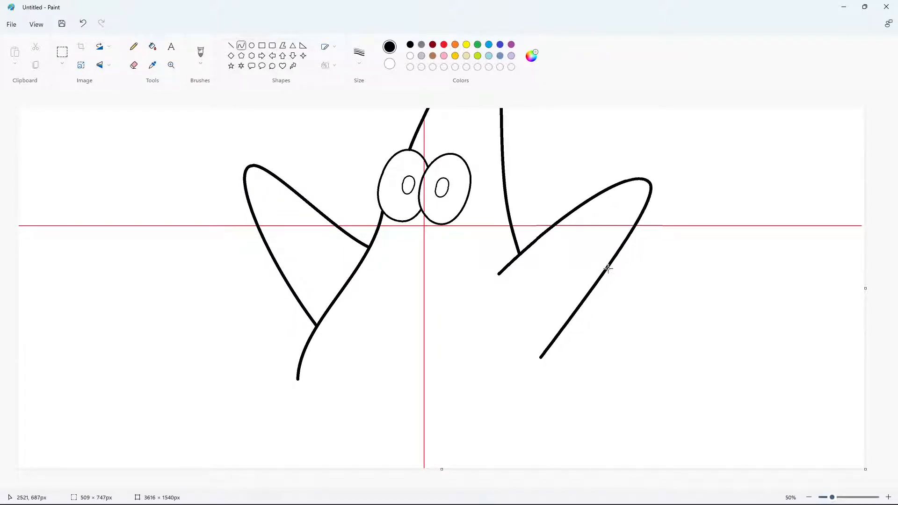
key(ctrl+z)
mouse_move(649, 183)
mouse_down()
mouse_move(636, 231)
mouse_move(540, 357)
mouse_up()
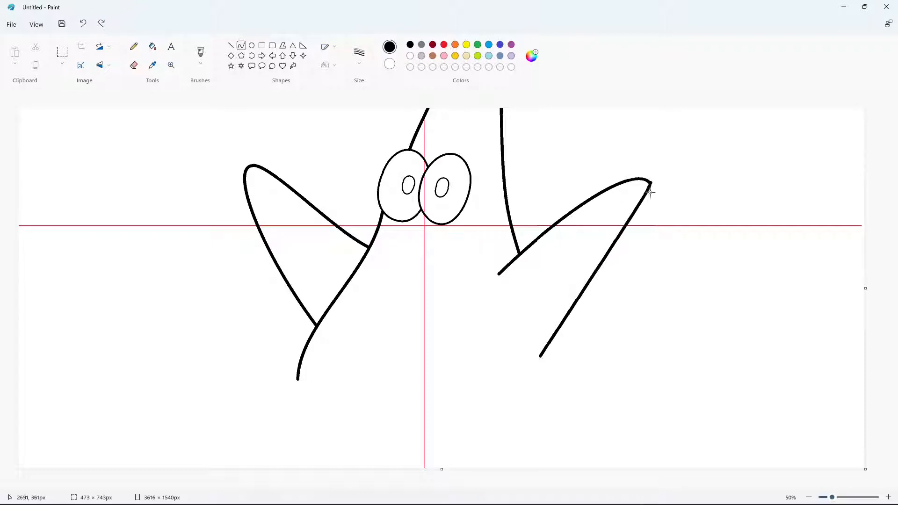
drag(650, 192, 669, 196)
drag(611, 260, 591, 281)
click(710, 208)
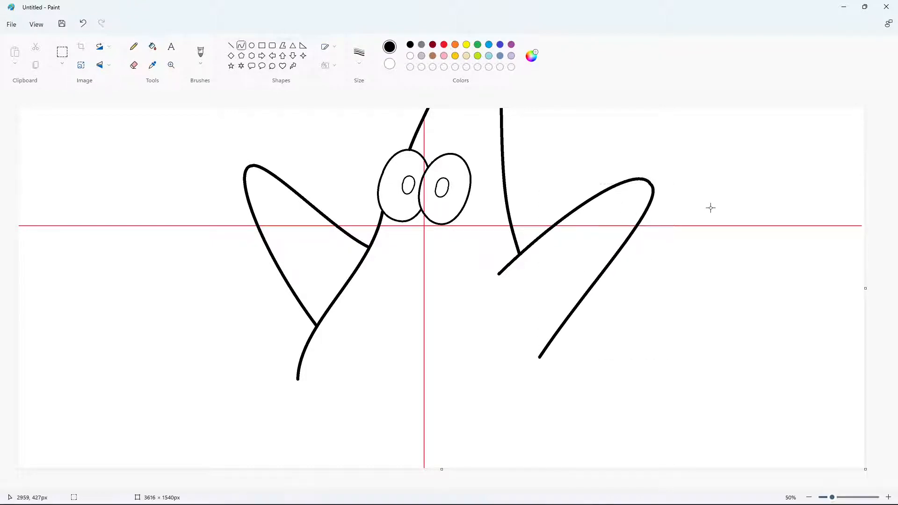
key(ctrl+z)
drag(650, 183, 541, 356)
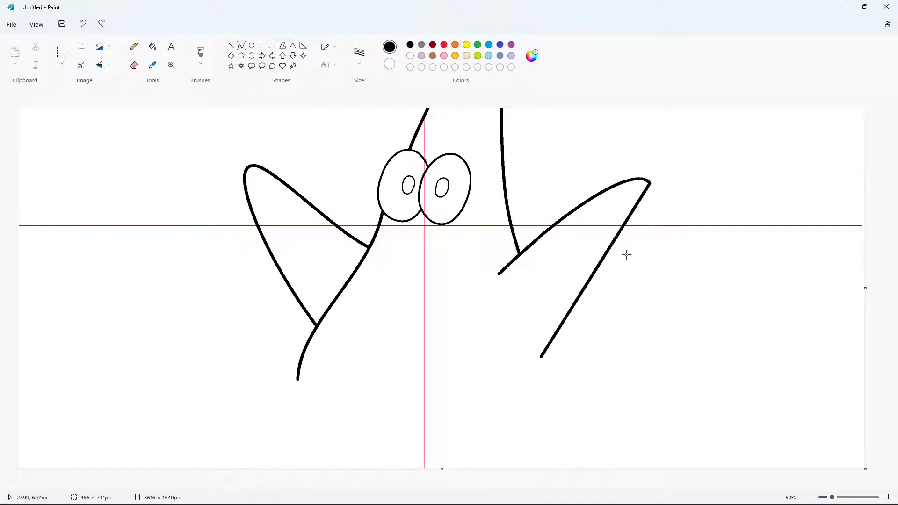
drag(643, 203, 665, 200)
drag(618, 237, 602, 263)
click(731, 237)
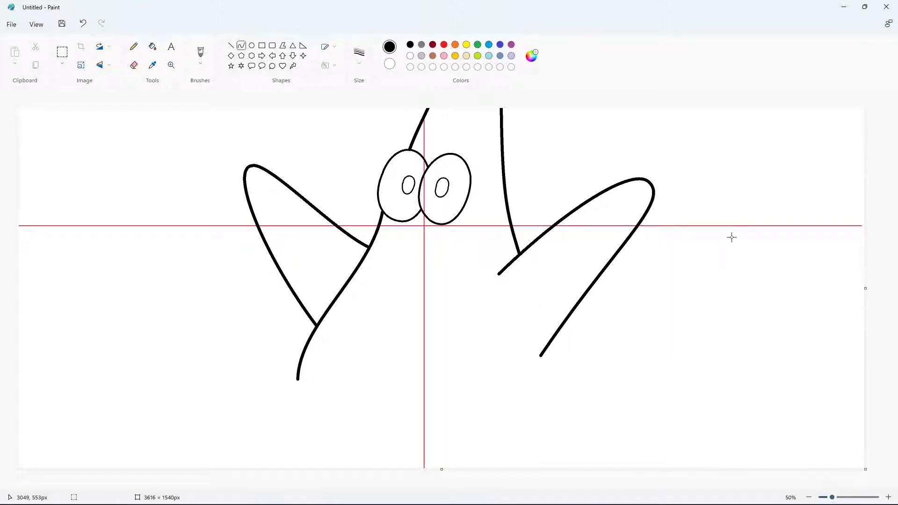
key(ctrl+z)
drag(649, 183, 539, 361)
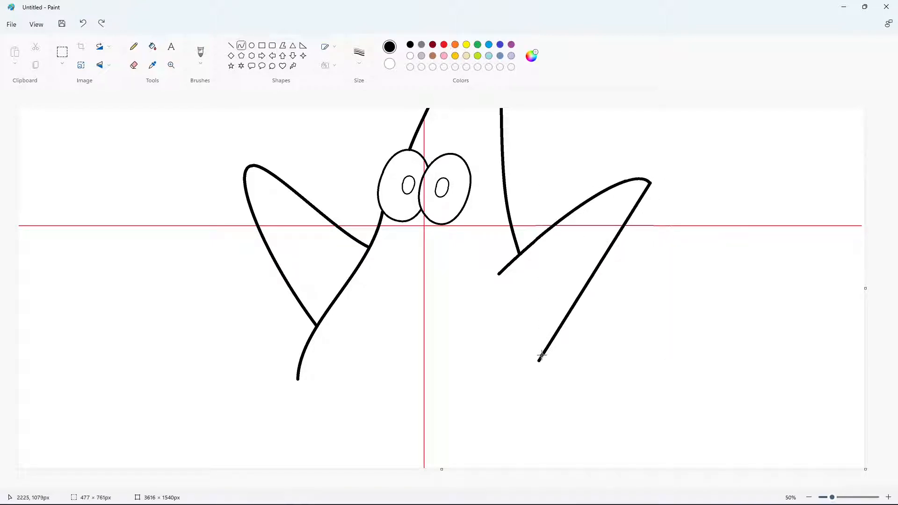
drag(645, 202, 661, 195)
click(706, 234)
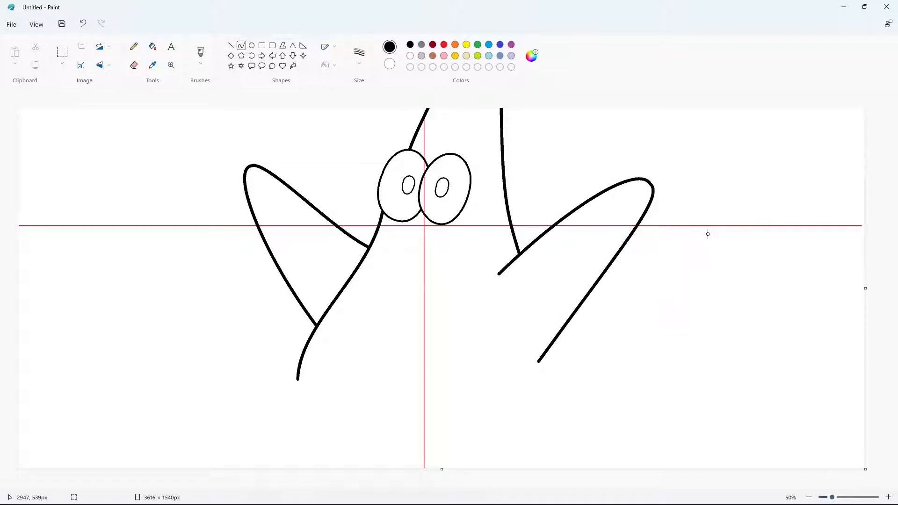
key(ctrl+z)
Draw the right arm's lower edge as a curve that rounds the arm tip and runs back down to the body.
scroll(639, 196, up, 1)
click(810, 497)
mouse_move(647, 182)
mouse_down()
mouse_move(541, 357)
mouse_move(655, 192)
mouse_move(655, 211)
mouse_up()
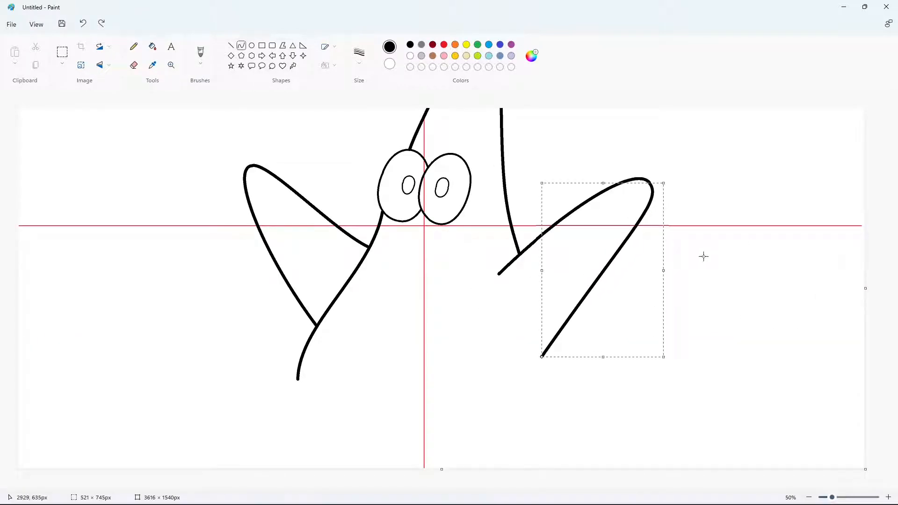
click(705, 255)
Set the drawing color to purple and choose a line thickness for the eyebrows.
click(359, 56)
click(360, 137)
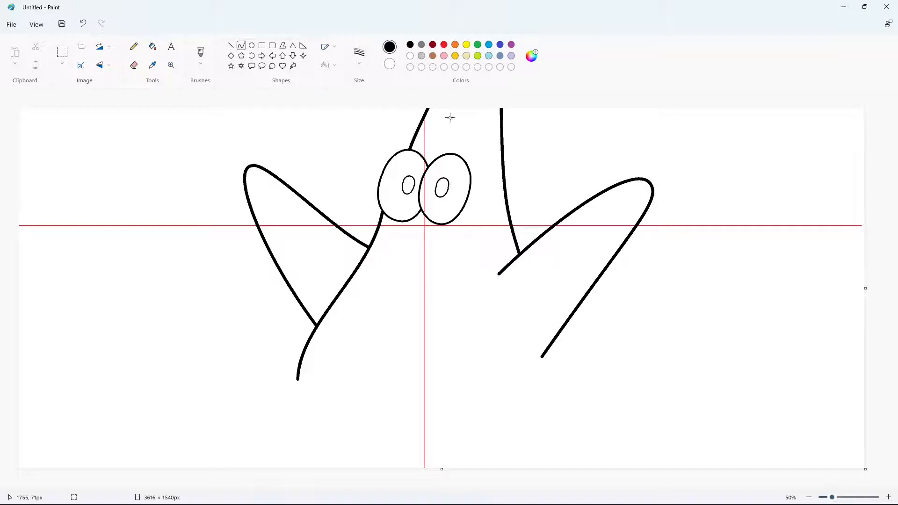
click(511, 45)
click(359, 56)
click(373, 138)
drag(412, 130, 432, 125)
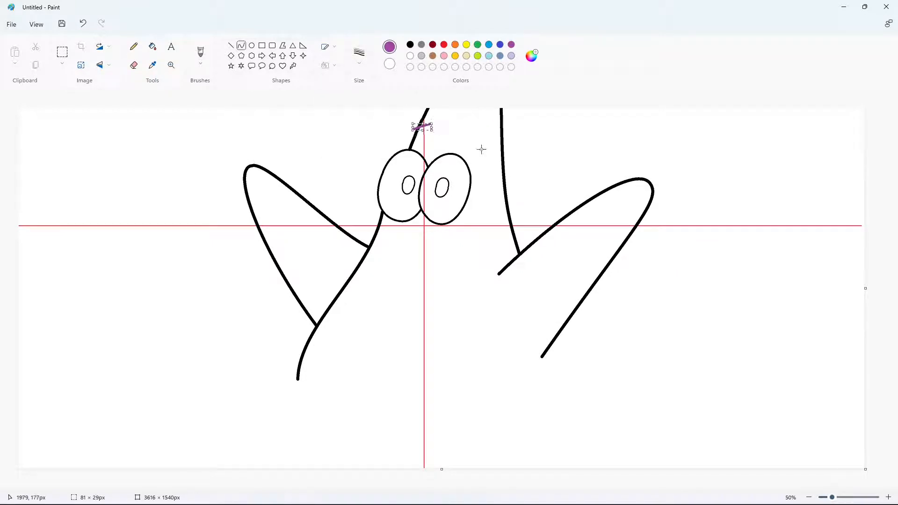
click(579, 135)
click(231, 46)
mouse_move(412, 130)
mouse_down()
mouse_move(429, 121)
mouse_move(413, 123)
mouse_up()
click(532, 123)
click(241, 46)
click(809, 497)
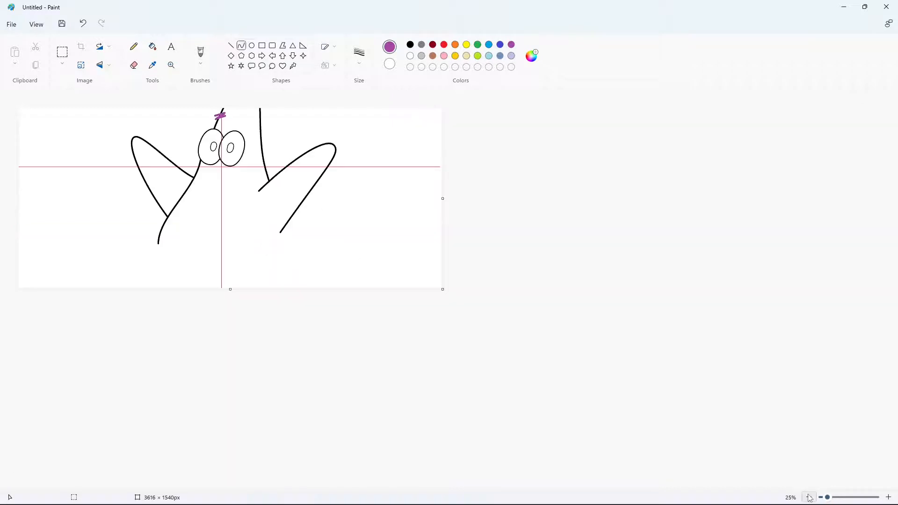
click(888, 498)
click(888, 497)
click(809, 497)
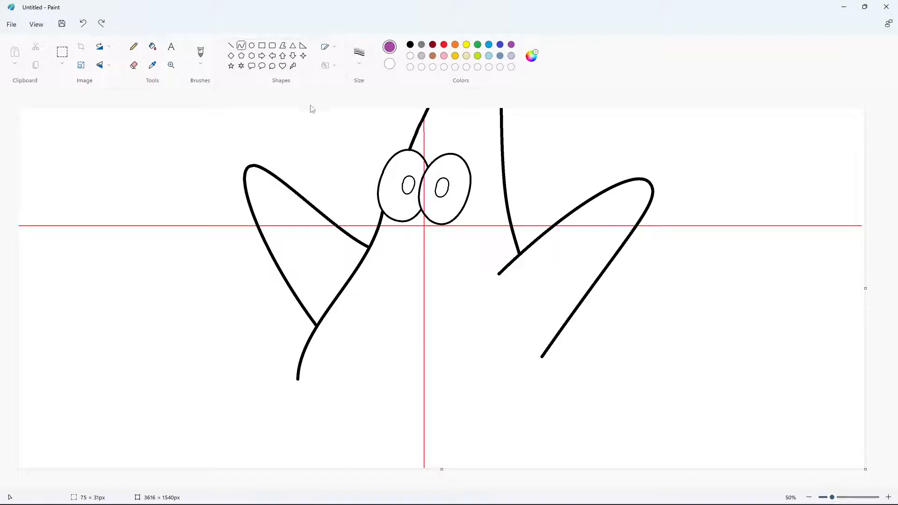
Draw a thick purple zigzag eyebrow above each eye.
click(231, 46)
click(359, 55)
click(374, 96)
click(241, 46)
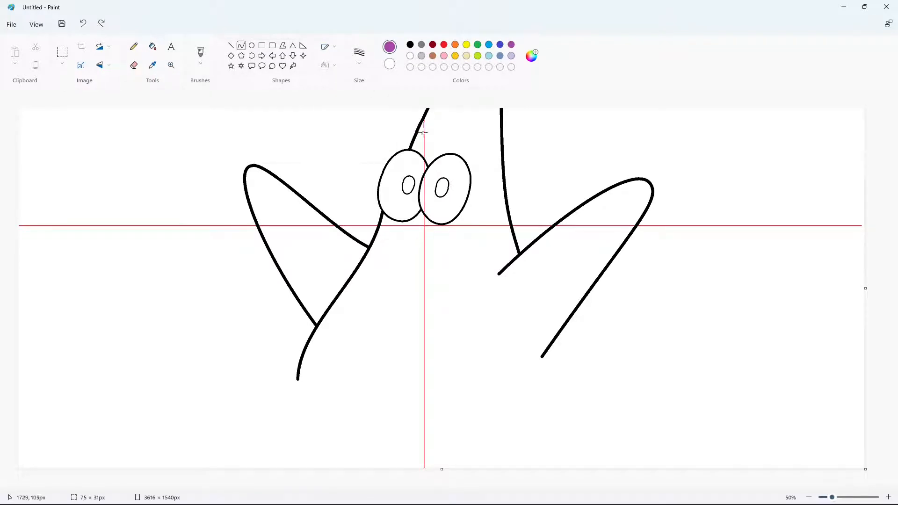
click(602, 129)
click(231, 46)
mouse_move(412, 131)
mouse_down()
mouse_move(429, 118)
mouse_move(410, 123)
mouse_move(467, 141)
mouse_move(464, 127)
mouse_up()
click(500, 127)
click(242, 46)
click(550, 134)
key(ctrl+z)
click(544, 132)
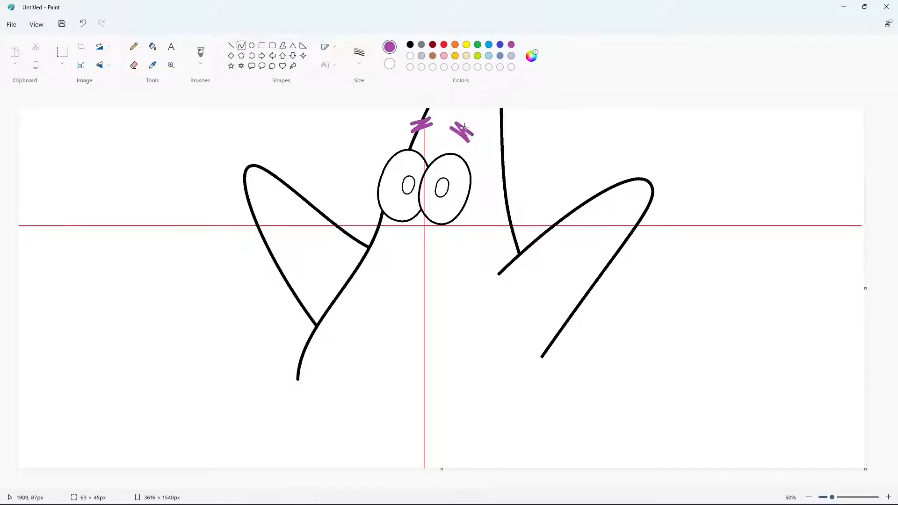
click(525, 139)
Draw the mouth's upper lip as a thinner black curve below the eyes, with a short tick at its right corner.
click(231, 45)
click(359, 56)
click(358, 103)
click(241, 45)
click(410, 44)
mouse_move(469, 224)
mouse_down()
mouse_move(487, 235)
mouse_move(477, 227)
mouse_move(485, 233)
mouse_move(384, 242)
mouse_move(410, 253)
mouse_up()
click(480, 229)
key(ctrl+z)
click(578, 236)
click(477, 307)
Draw the open mouth's rounded lower edge and a curved line closing its left side.
drag(479, 230, 366, 287)
mouse_move(448, 281)
mouse_down()
mouse_move(459, 301)
mouse_move(403, 322)
mouse_up()
click(495, 362)
mouse_move(373, 291)
mouse_down()
mouse_move(393, 245)
mouse_move(394, 269)
mouse_up()
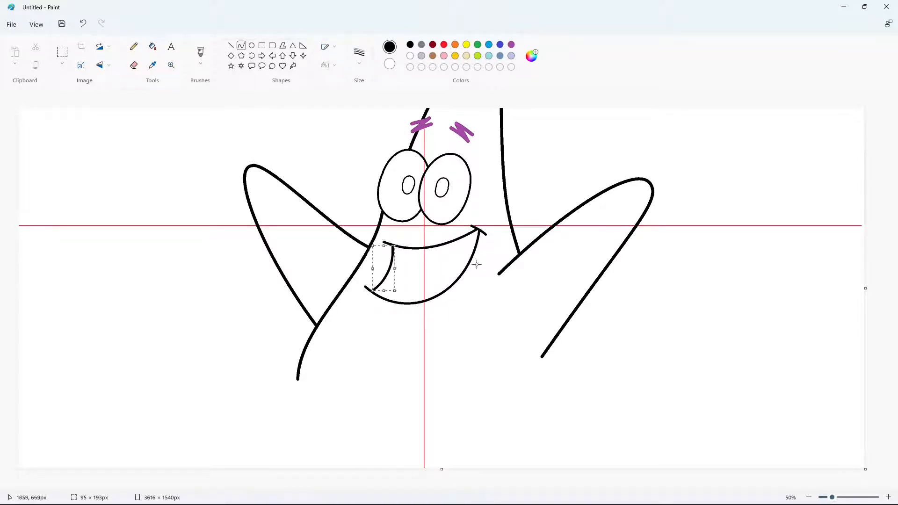
click(477, 264)
Draw the tongue as two overlapping purple curves inside the mouth.
click(511, 45)
mouse_move(458, 278)
mouse_down()
mouse_move(417, 289)
mouse_move(429, 275)
mouse_move(387, 300)
mouse_up()
click(439, 276)
mouse_move(410, 284)
mouse_down()
mouse_move(415, 271)
mouse_move(394, 283)
mouse_up()
click(538, 366)
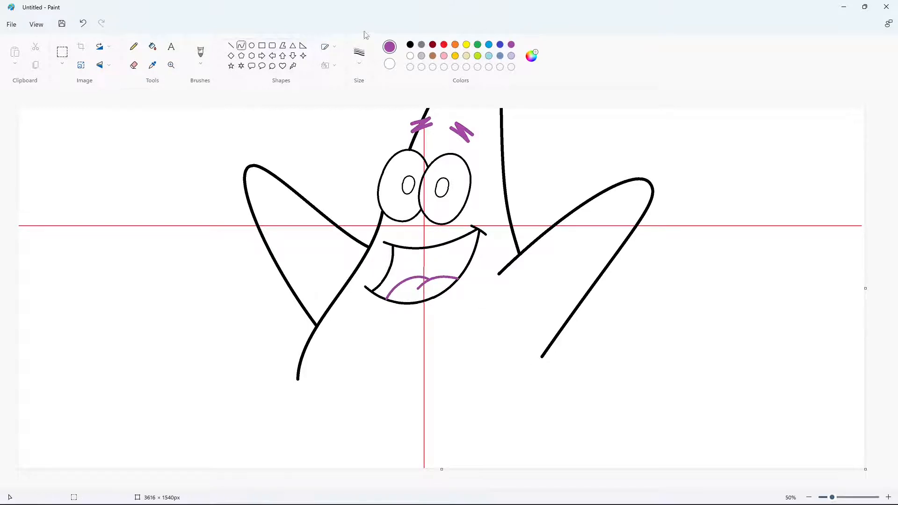
Draw the belly button in black on the lower body as a wide arc with a smaller, thinner arc inside it.
click(364, 55)
click(363, 145)
click(409, 45)
drag(363, 399, 391, 409)
mouse_move(371, 405)
mouse_down()
mouse_move(358, 416)
mouse_move(386, 424)
mouse_up()
click(360, 55)
click(362, 128)
drag(372, 395, 380, 407)
drag(375, 402, 370, 407)
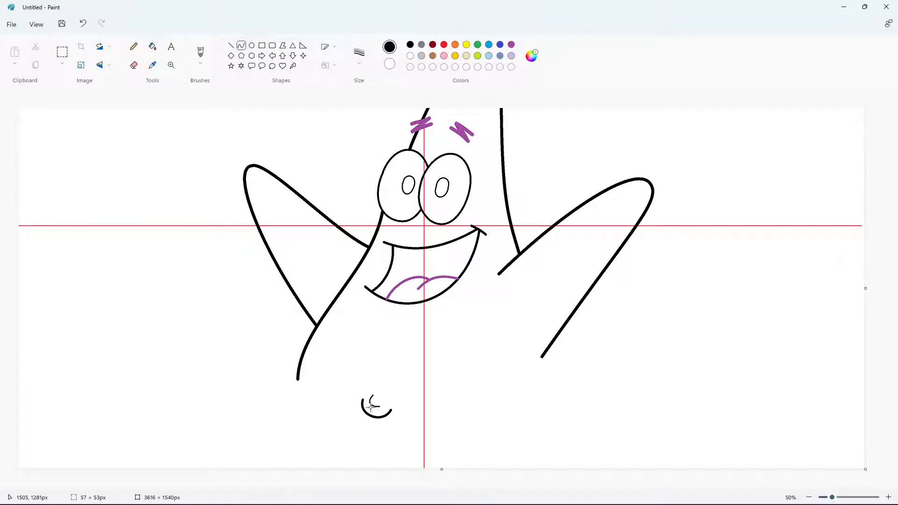
click(370, 407)
Draw the body's right side as a thick black curve descending from the right arm's lower edge.
click(356, 57)
click(363, 144)
click(465, 319)
click(359, 56)
click(339, 116)
drag(556, 337, 568, 387)
drag(564, 363, 566, 360)
click(567, 360)
click(649, 380)
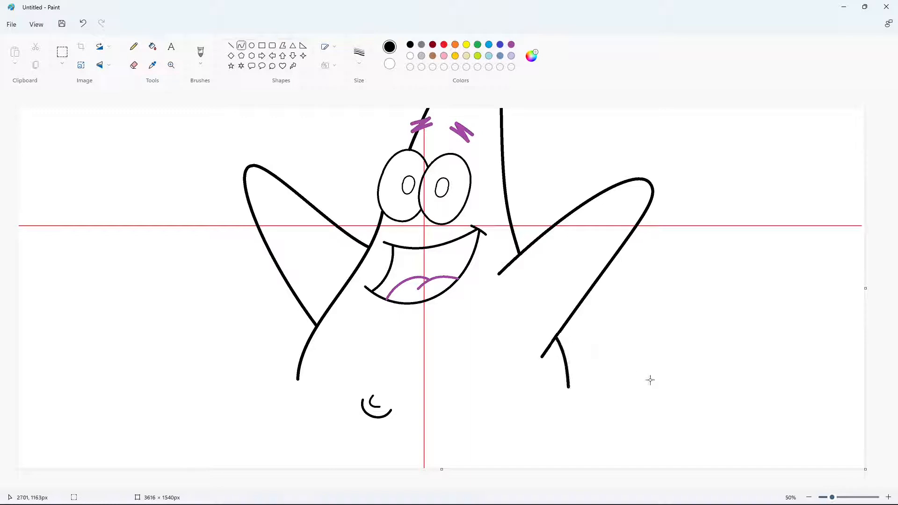
Draw a purple curve bulging outward from the lower end of the body's left side to the canvas's bottom edge.
click(511, 45)
drag(298, 380, 315, 469)
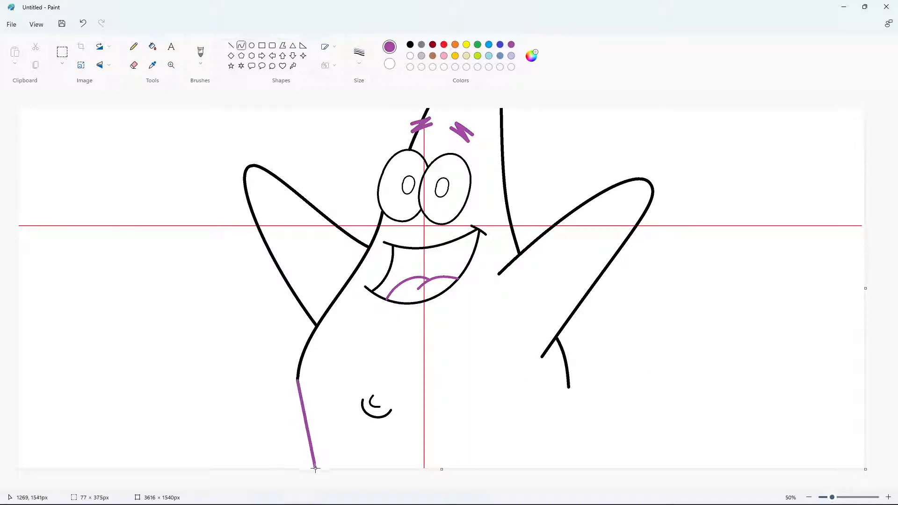
drag(300, 406, 293, 403)
click(294, 430)
click(533, 438)
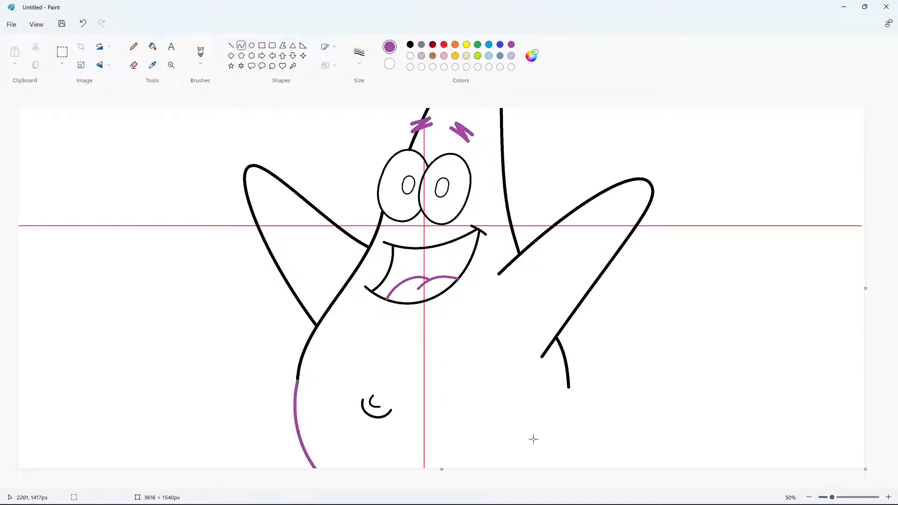
Draw a purple curve bulging outward from the lower end of the body's right side to the canvas's bottom edge.
drag(567, 389, 549, 469)
drag(569, 405, 574, 405)
click(570, 435)
click(651, 430)
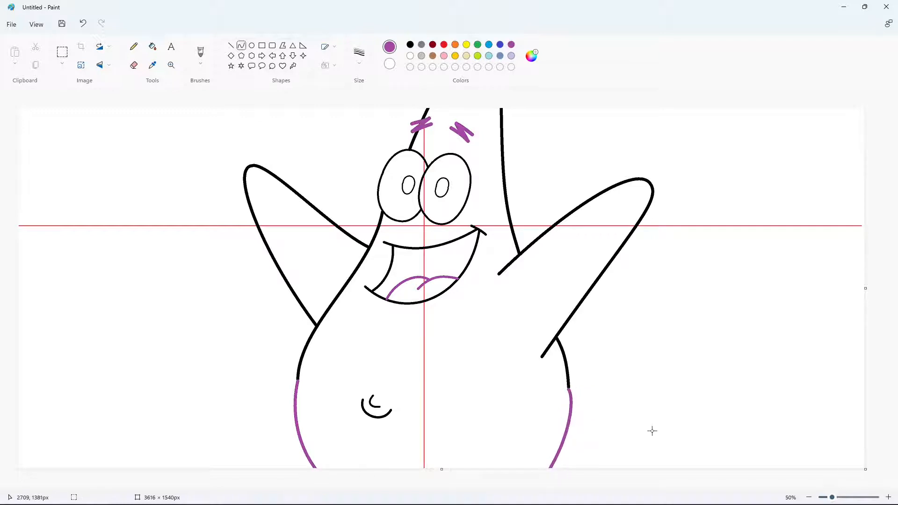
Draw the shorts' upper waistline as a thinner purple curve sagging between the body's left and right sides.
click(358, 66)
click(358, 124)
drag(298, 381, 568, 389)
drag(383, 388, 349, 461)
drag(477, 432, 497, 464)
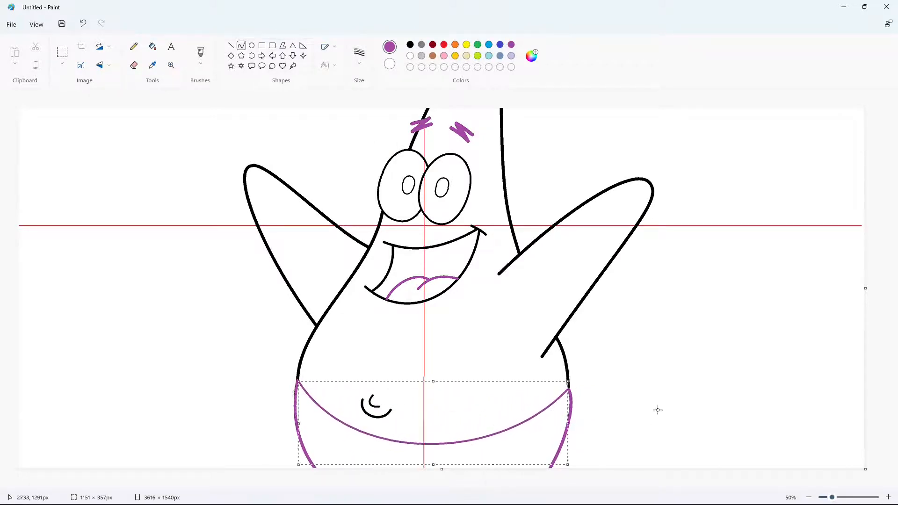
click(658, 408)
Draw a second thin purple curve just below and parallel to the waistline to complete the waistband.
drag(297, 395, 570, 397)
drag(374, 397, 350, 466)
drag(447, 453, 506, 466)
key(ctrl+z)
drag(297, 396, 569, 397)
drag(379, 398, 348, 459)
drag(473, 442, 506, 473)
click(666, 409)
Draw short black straight dashes on both arms and across the torso as skin marks.
click(230, 45)
click(410, 45)
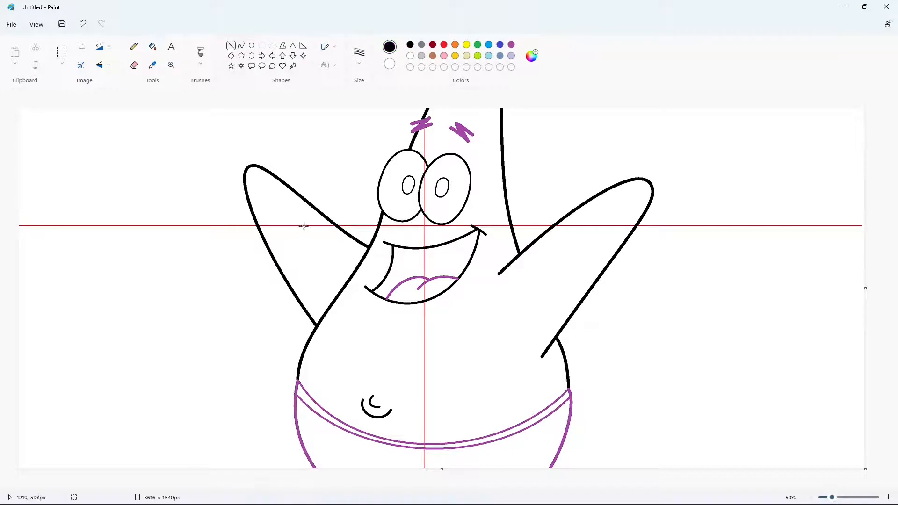
drag(303, 225, 310, 231)
drag(578, 271, 578, 271)
drag(372, 319, 372, 319)
Draw a thin black wavy line from the waistband down to the bottom edge on the left part of the shorts.
click(360, 57)
click(343, 124)
click(241, 46)
click(314, 428)
mouse_move(318, 418)
mouse_down()
mouse_move(321, 441)
mouse_move(335, 437)
mouse_move(333, 469)
mouse_up()
click(314, 428)
click(333, 435)
click(373, 434)
click(343, 442)
click(342, 446)
click(325, 457)
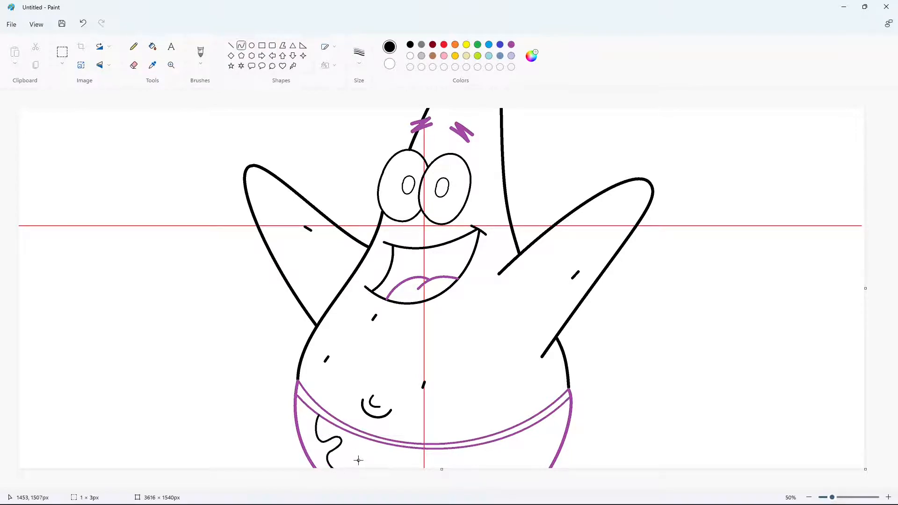
drag(338, 437, 336, 448)
click(343, 439)
click(344, 444)
click(328, 454)
click(329, 460)
click(361, 453)
Reduce the canvas height to 1530 px and add thin black pattern curves along the bottom edge of the shorts.
drag(442, 469, 443, 467)
mouse_move(388, 465)
mouse_down()
mouse_move(378, 455)
mouse_move(410, 467)
mouse_up()
click(377, 454)
click(450, 447)
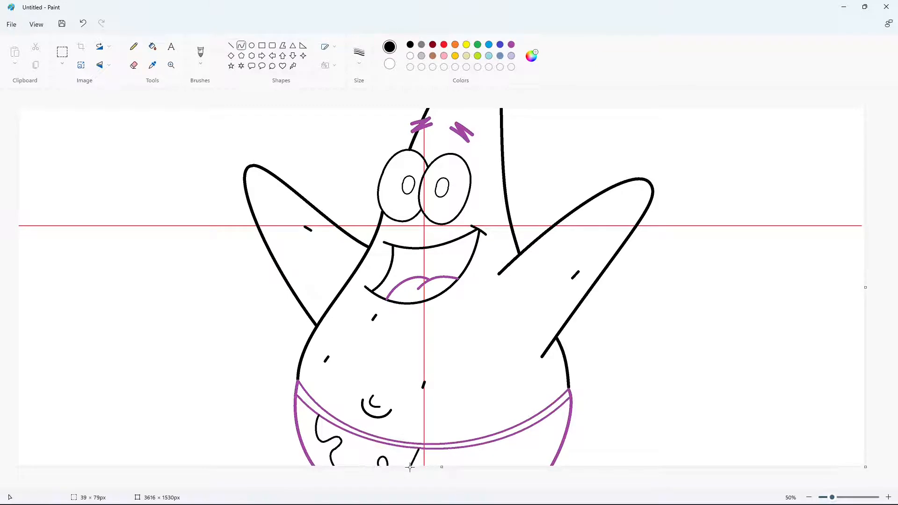
click(417, 459)
click(462, 458)
mouse_move(552, 464)
mouse_down()
mouse_move(521, 465)
mouse_move(536, 455)
mouse_up()
click(536, 456)
click(658, 434)
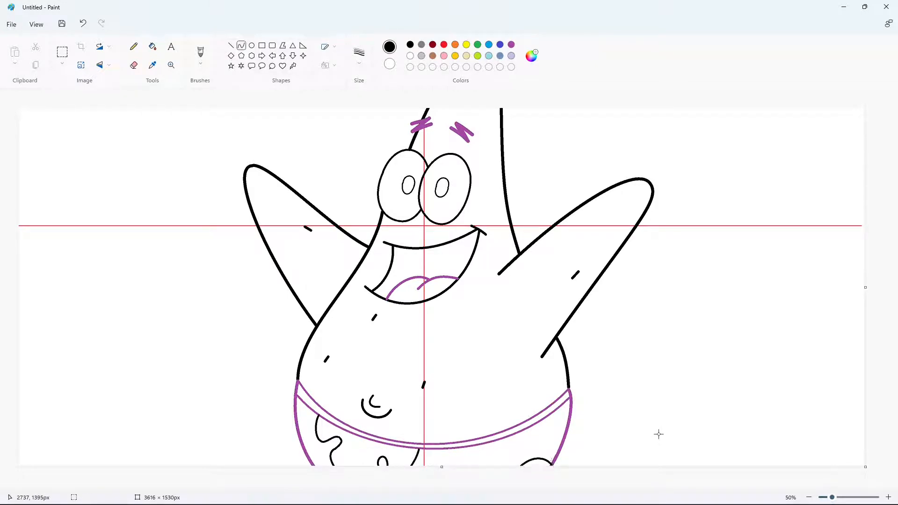
Fill the background, body, arms, eyes, mouth and shorts with red so they merge with the red guide lines.
click(158, 51)
click(443, 45)
click(664, 208)
click(491, 311)
click(415, 243)
click(415, 292)
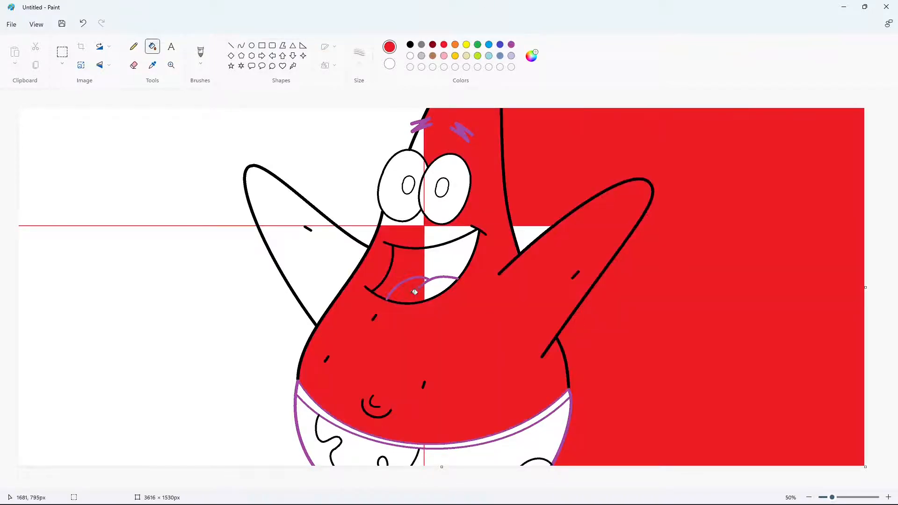
click(439, 208)
click(399, 204)
click(355, 182)
click(312, 216)
click(296, 252)
click(260, 375)
click(468, 456)
click(474, 442)
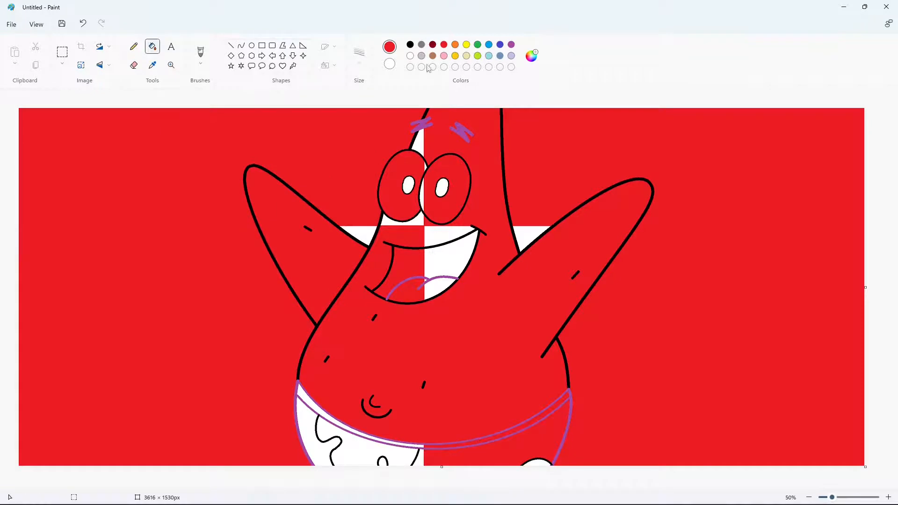
Fill the red background, body, eyes, mouth and other red areas with white to remove the guide lines.
click(410, 57)
click(459, 350)
click(556, 180)
click(350, 180)
click(396, 202)
click(439, 209)
click(409, 265)
click(411, 291)
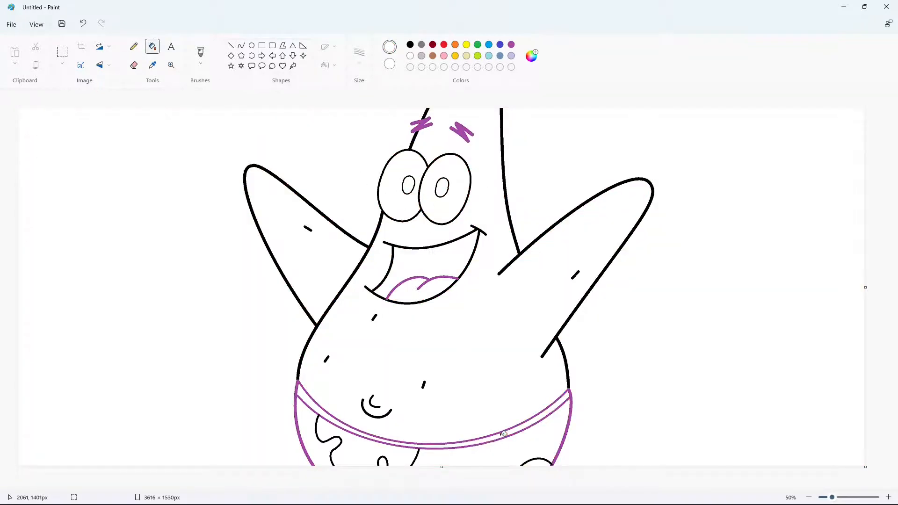
Taper the line ends at the mouth's corners by trimming them with white straight lines.
click(231, 46)
click(359, 54)
click(367, 144)
click(410, 45)
click(888, 497)
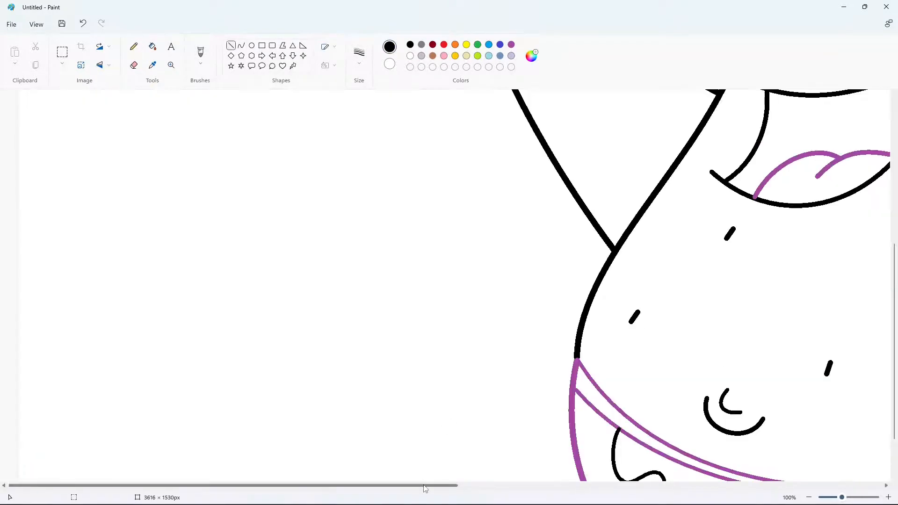
drag(424, 486, 587, 485)
scroll(574, 417, up, 3)
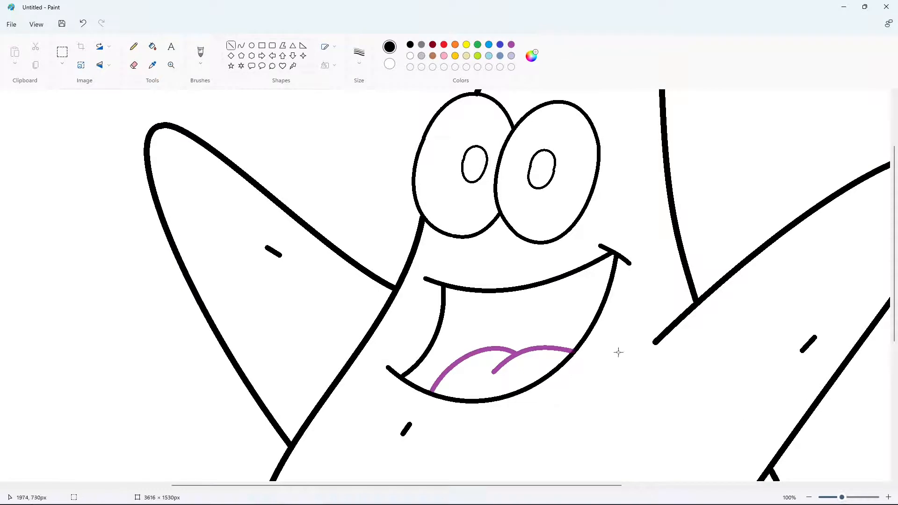
scroll(618, 352, down, 5)
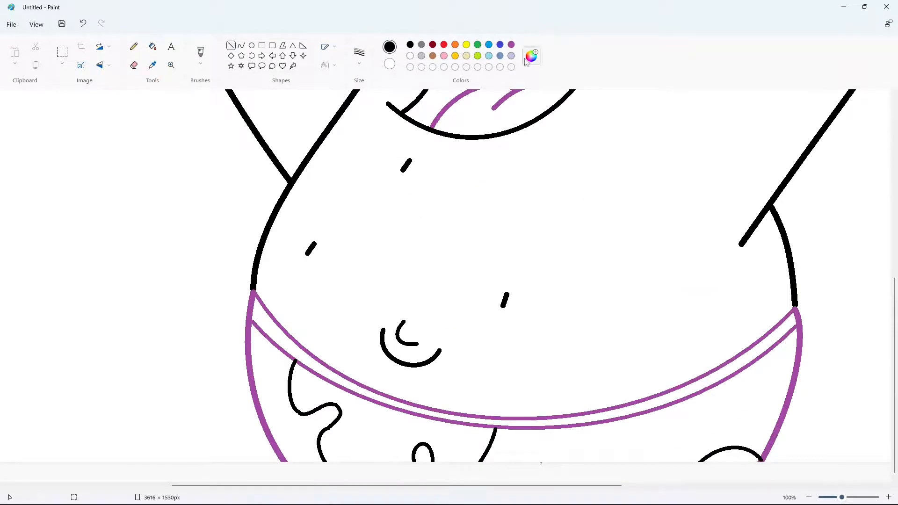
click(511, 45)
scroll(771, 456, up, 8)
click(411, 56)
scroll(431, 255, down, 2)
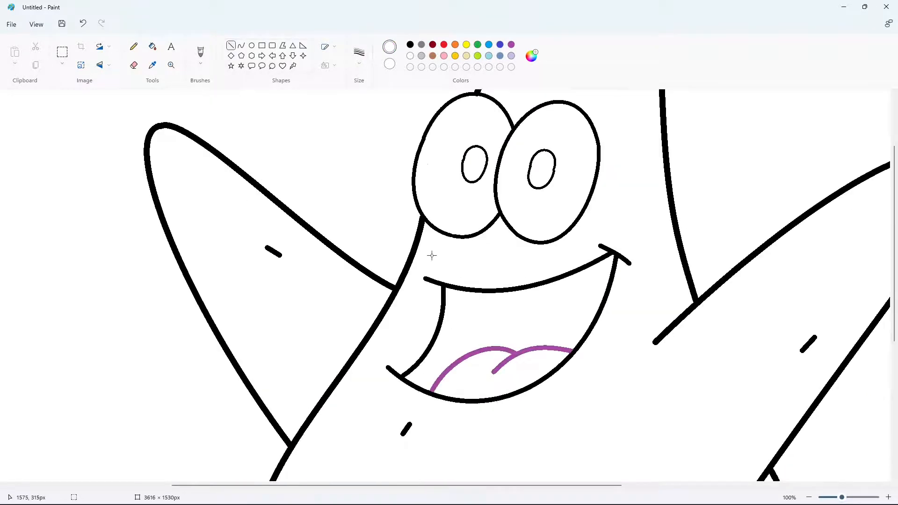
scroll(411, 280, down, 2)
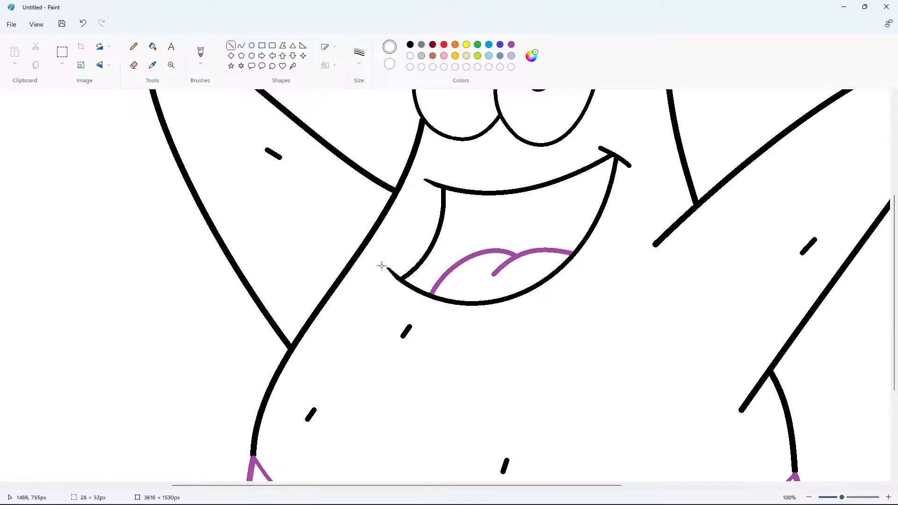
drag(625, 154, 638, 172)
Taper the inner ends of the right arm's upper and lower outlines with white straight lines.
mouse_move(664, 226)
mouse_down()
mouse_move(637, 254)
mouse_move(646, 254)
mouse_up()
scroll(727, 304, down, 2)
drag(759, 272, 725, 337)
Taper the ends of both belly button arcs with white straight lines.
scroll(472, 313, up, 3)
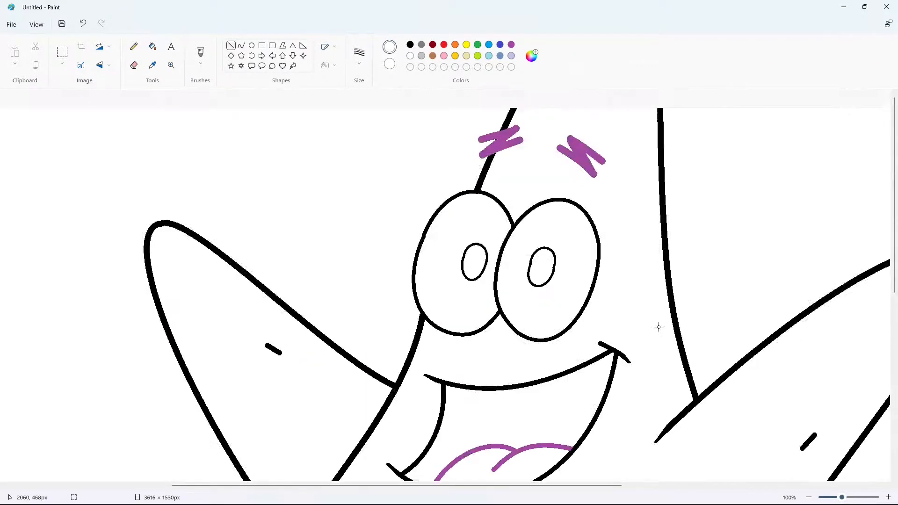
scroll(470, 320, down, 4)
drag(383, 306, 389, 308)
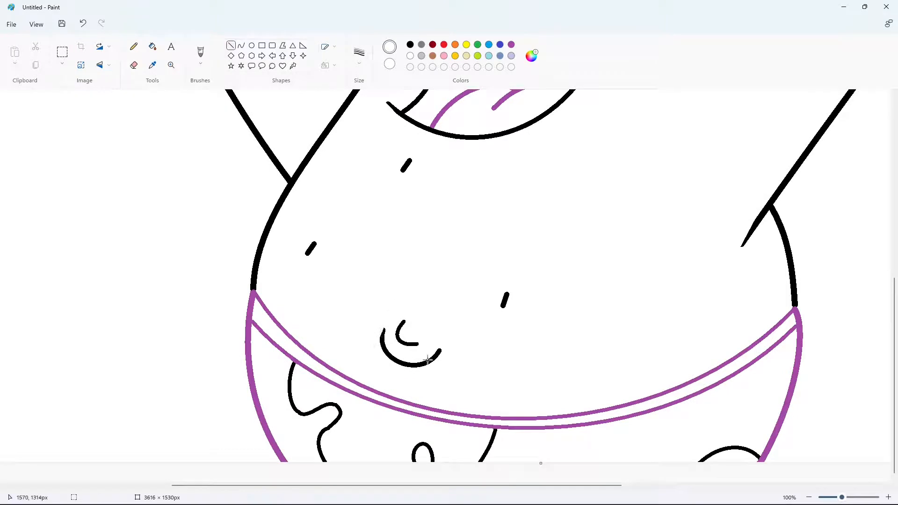
drag(430, 369, 453, 330)
drag(424, 368, 446, 350)
click(473, 353)
drag(391, 329, 415, 313)
click(443, 315)
drag(406, 350, 429, 343)
click(744, 399)
click(808, 498)
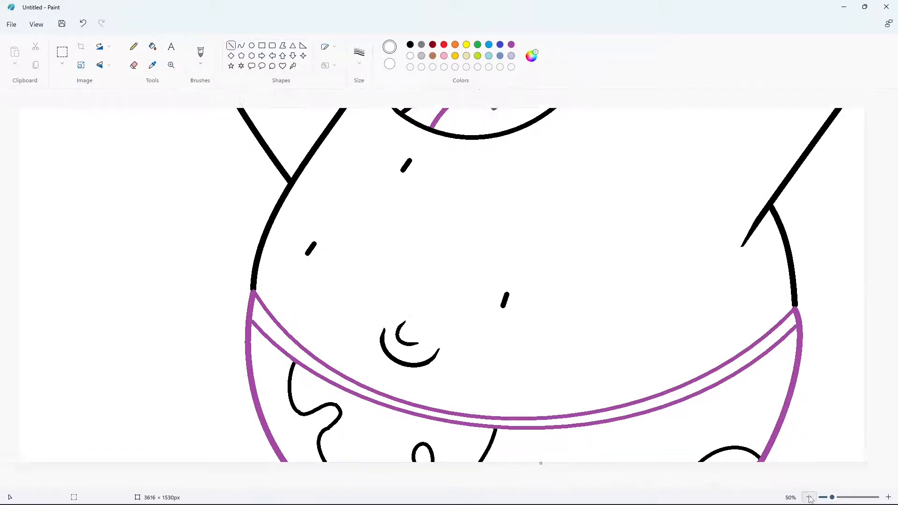
Fill both pupils with black.
click(152, 47)
click(410, 44)
click(438, 188)
click(409, 186)
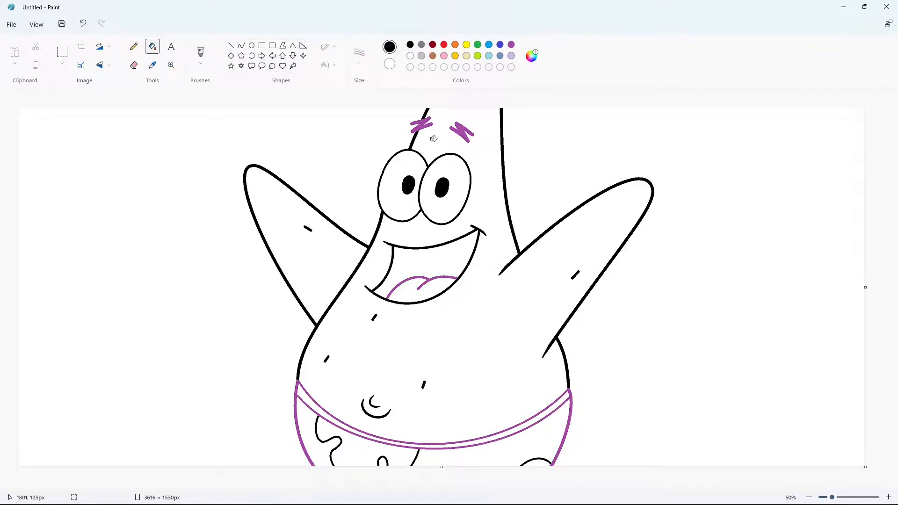
click(444, 44)
click(532, 56)
drag(435, 206, 324, 221)
click(513, 371)
click(455, 44)
click(531, 56)
click(513, 371)
Mix a custom light violet from the pink swatch and try it as the body's fill colour.
click(444, 56)
click(531, 56)
click(480, 164)
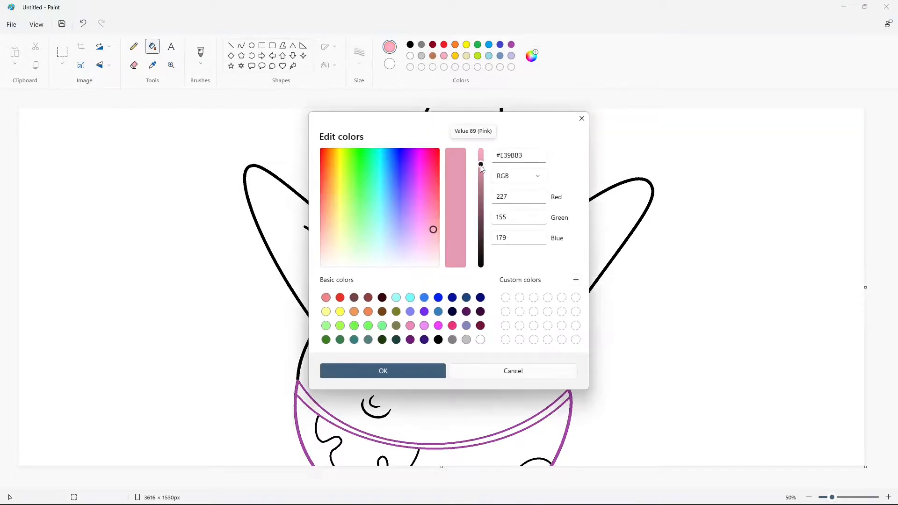
drag(431, 228, 419, 226)
click(383, 371)
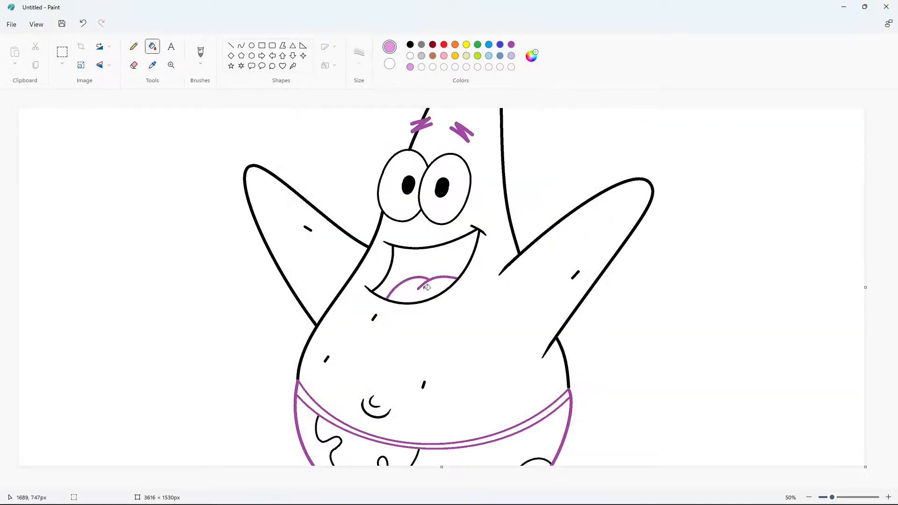
click(426, 287)
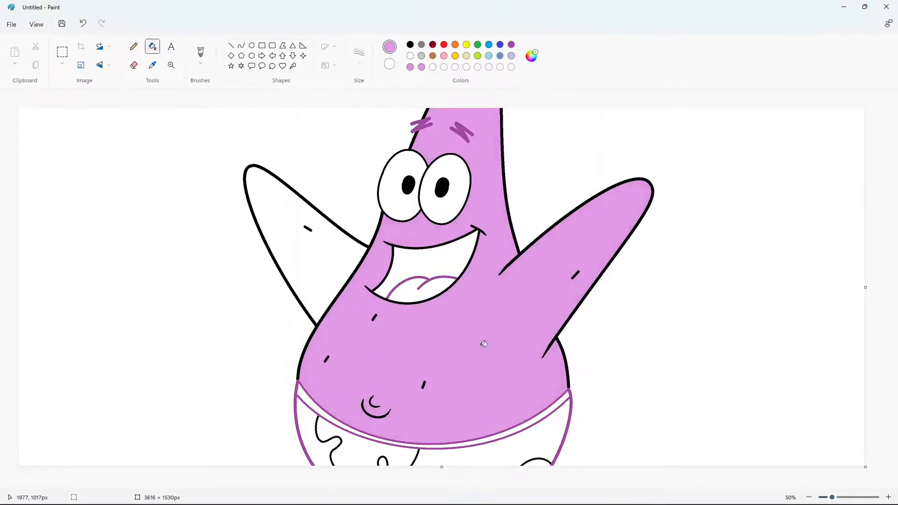
Fill the body and left arm with the pink swatch, and recolour the tongue's outline dark red.
click(487, 350)
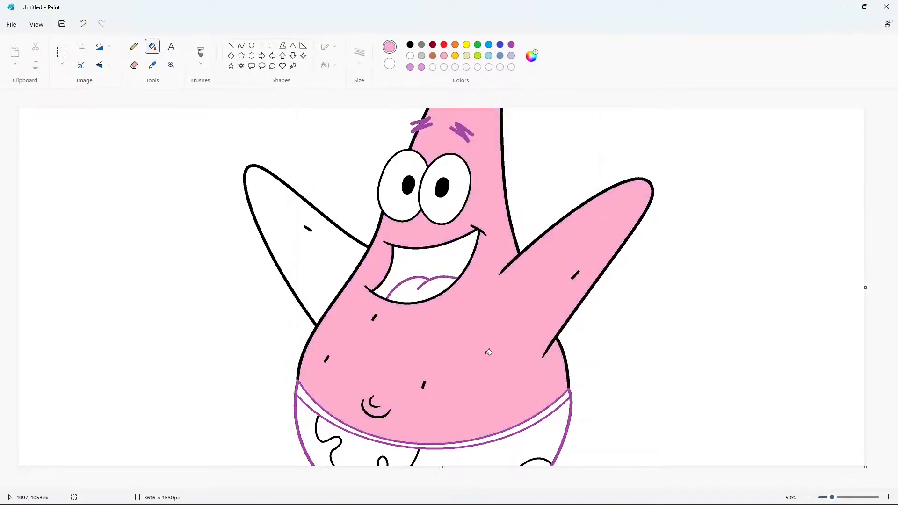
click(297, 248)
click(433, 44)
click(433, 268)
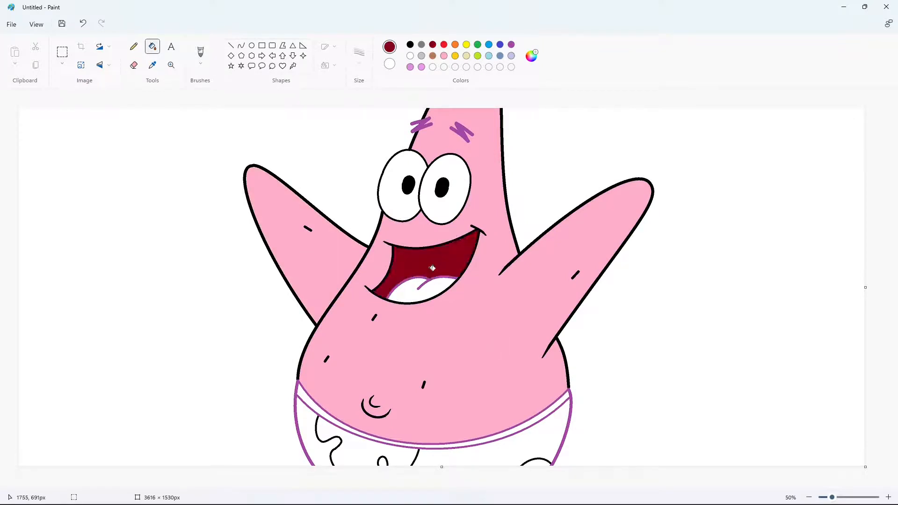
key(ctrl+z)
click(431, 278)
Darken the red swatch into a deep maroon custom colour and fill the mouth's interior with it.
double_click(444, 46)
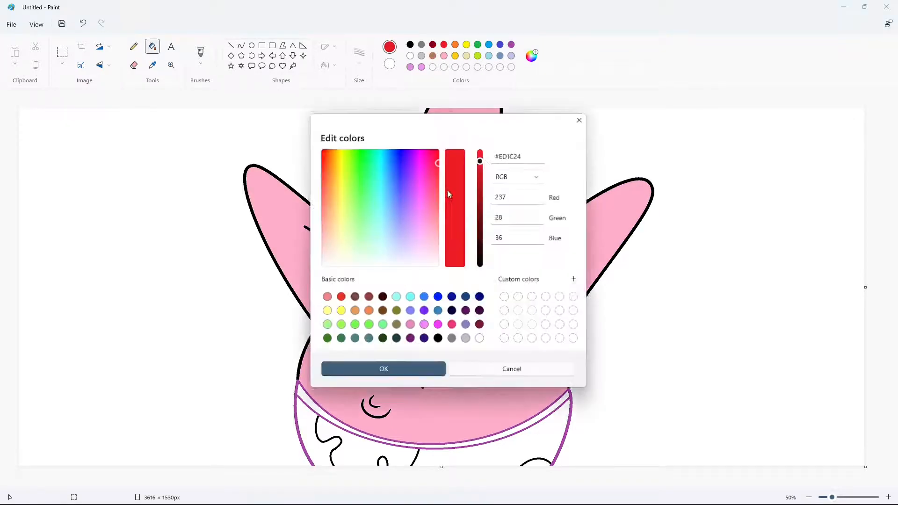
drag(480, 161, 480, 223)
click(412, 369)
click(441, 256)
Fill the tongue with the same pink as the body.
double_click(444, 56)
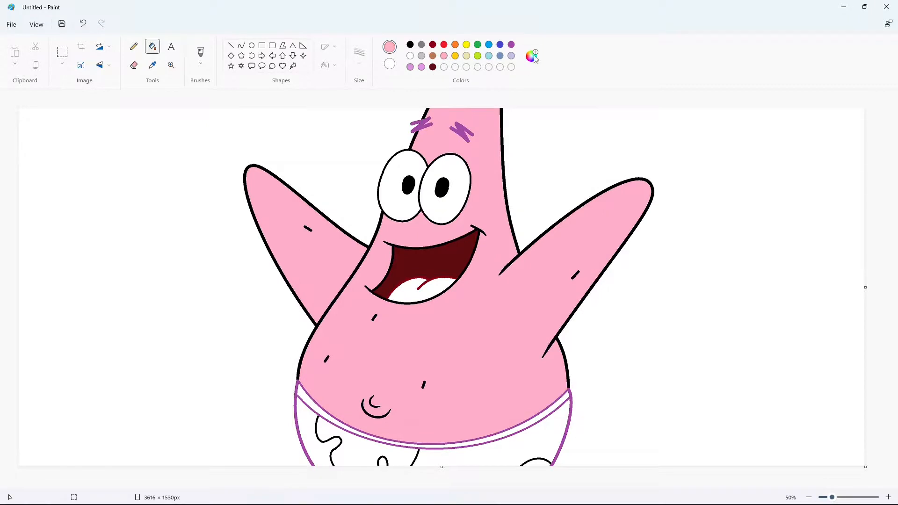
click(398, 371)
click(439, 282)
Try a slightly darker custom pink, #EBA0B9, on the left arm and undo the fill.
drag(480, 153, 480, 162)
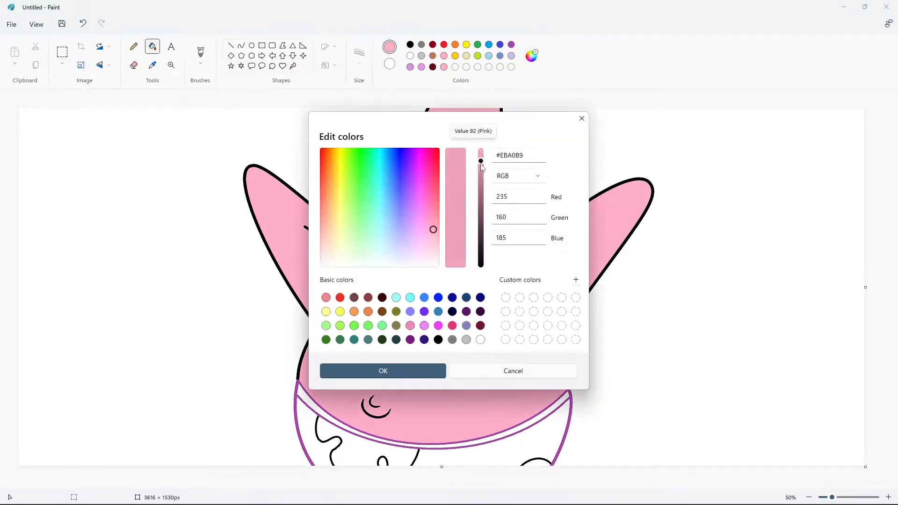
click(392, 370)
click(394, 231)
click(328, 254)
key(ctrl+z)
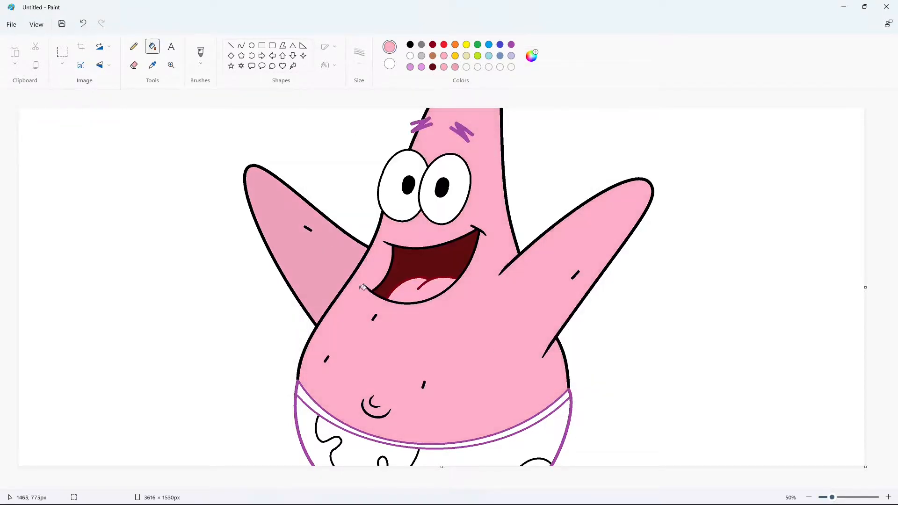
key(ctrl+z)
Recolour the outline of the body's right side and right arm with a slightly redder custom orange.
click(455, 46)
click(503, 146)
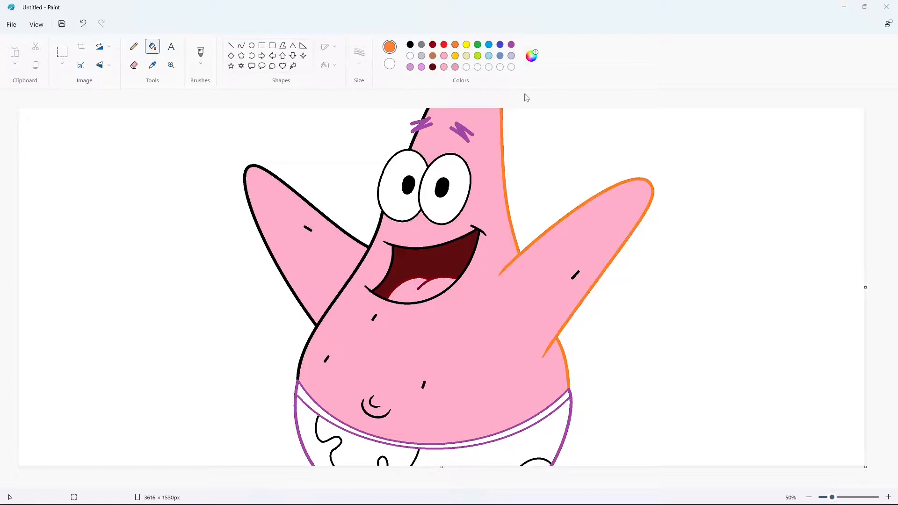
click(531, 56)
drag(328, 165, 325, 162)
click(384, 370)
click(519, 252)
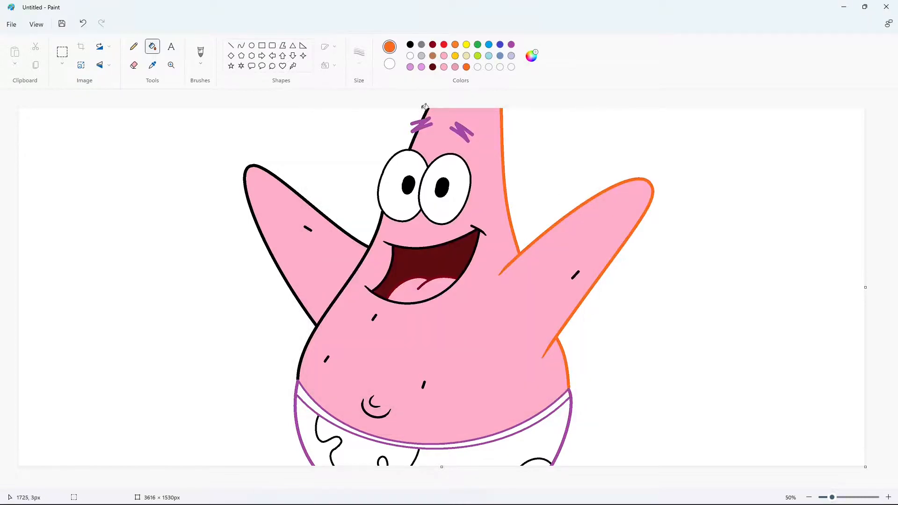
Draw short purple lines over the left eye's outline where the head and body outlines meet it.
click(511, 45)
click(231, 46)
click(359, 53)
click(369, 149)
key(ctrl+plus)
scroll(595, 288, right, 5)
drag(554, 192, 561, 192)
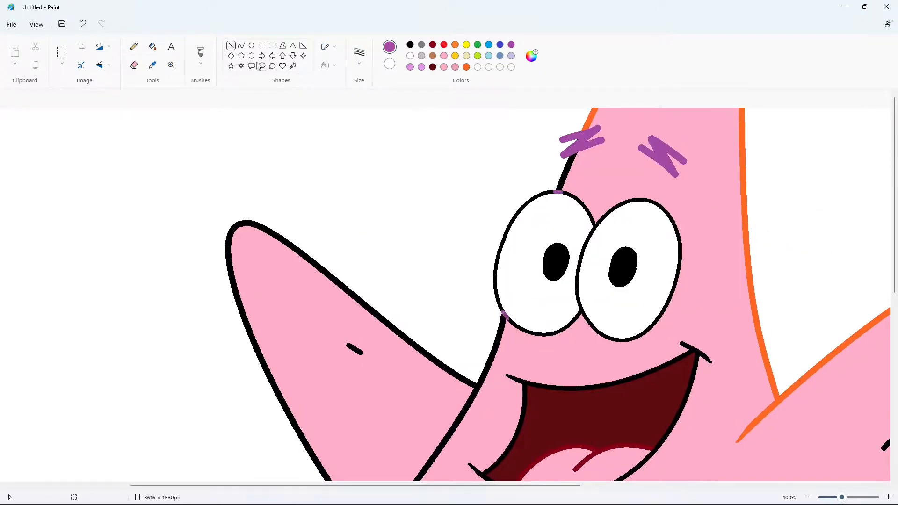
Fill the outlines of both eyes and the left pupil with purple.
click(153, 47)
click(581, 199)
click(550, 191)
click(556, 260)
Fill the white of the left eye with black and refill it with white.
click(410, 45)
click(555, 202)
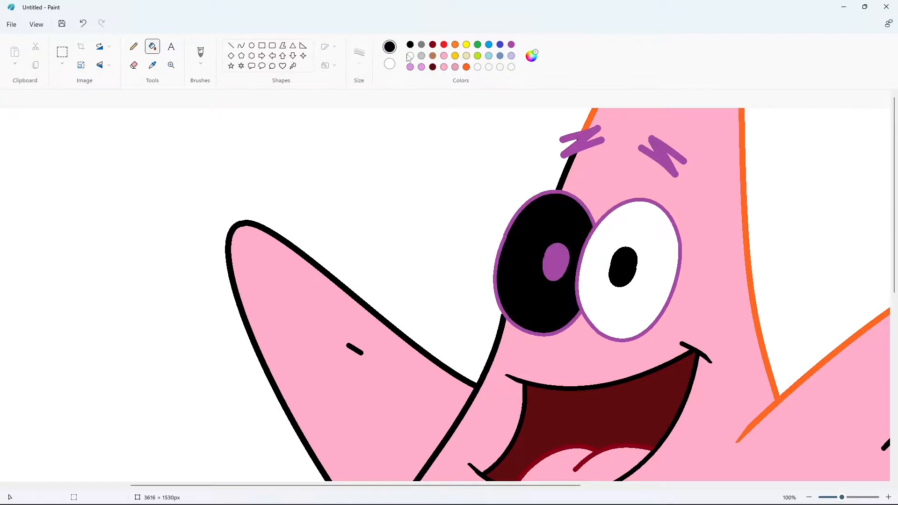
click(410, 55)
click(547, 213)
Fill the left eye's purple pupil with black to match the right one.
click(230, 45)
click(410, 44)
mouse_move(634, 261)
mouse_down()
mouse_move(634, 270)
mouse_move(610, 271)
mouse_up()
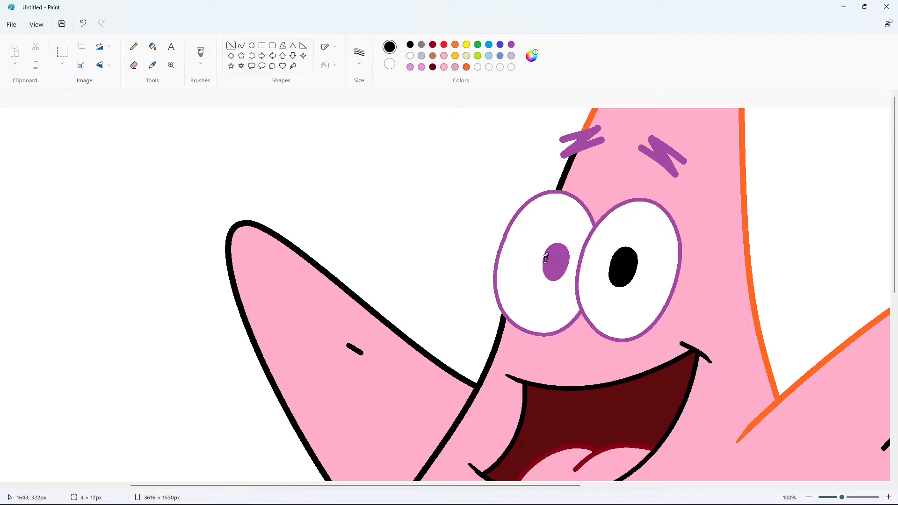
click(152, 46)
click(560, 259)
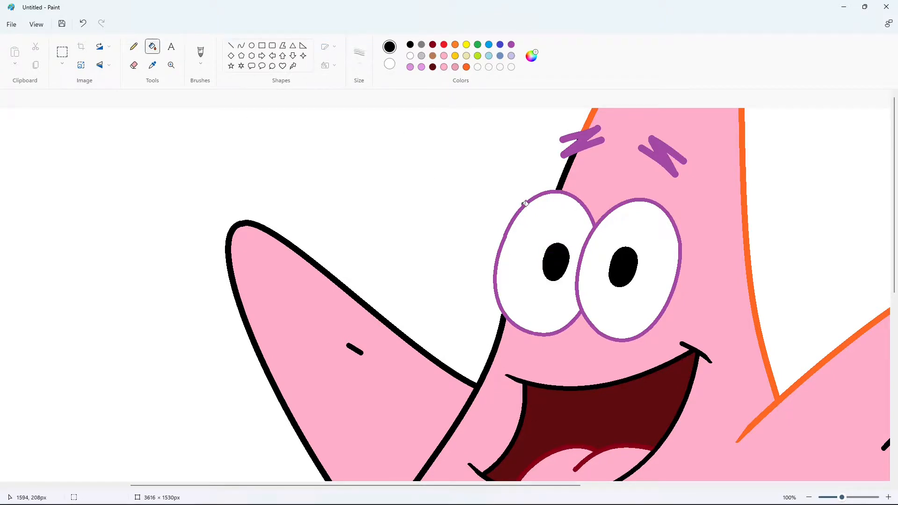
Recolour the black outline of the body's left side and left arm with the custom orange.
click(467, 68)
scroll(394, 231, down, 2)
click(382, 216)
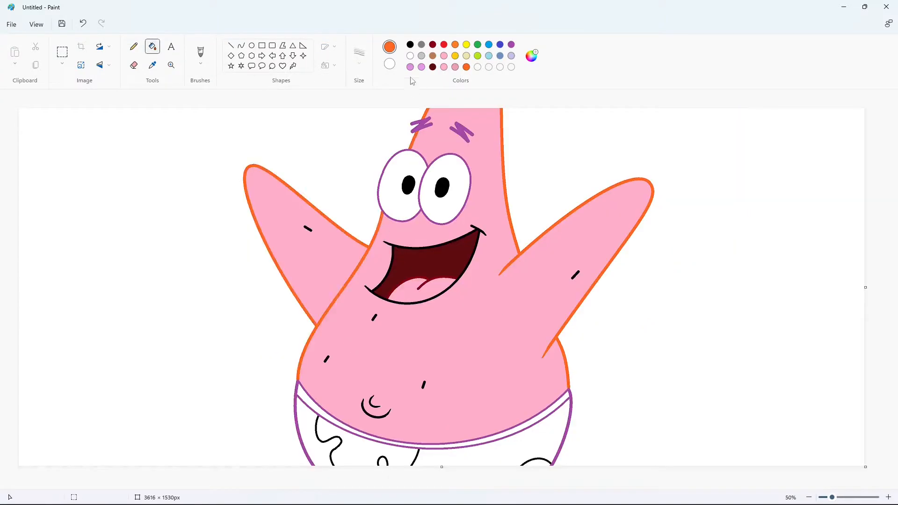
Fill the purple eye outlines and both eyebrows with black.
click(410, 45)
click(430, 165)
click(422, 125)
click(449, 130)
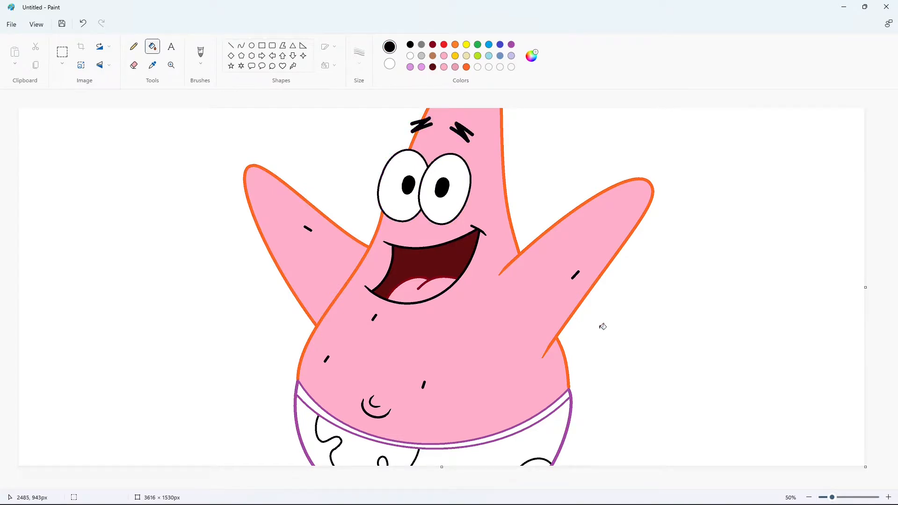
click(499, 44)
click(531, 56)
click(582, 118)
click(499, 56)
click(531, 56)
drag(480, 178, 481, 210)
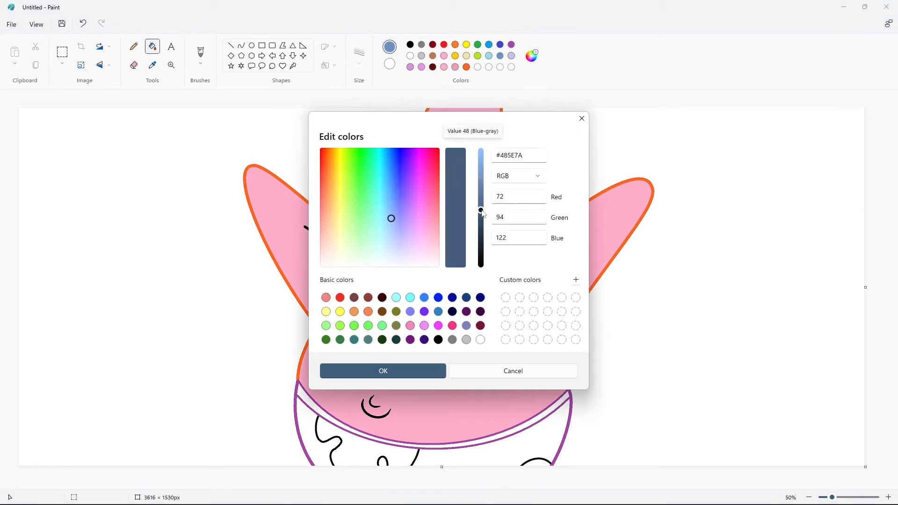
click(581, 118)
Mix a muted dark blue custom colour and recolour the outline of the large left flower on the pants with it.
click(500, 45)
click(531, 56)
click(396, 186)
drag(481, 180, 482, 189)
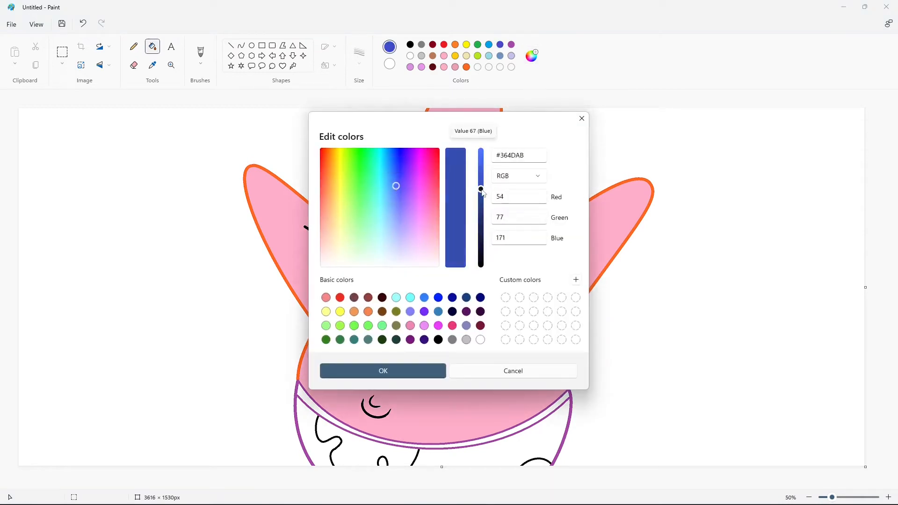
drag(399, 184, 396, 206)
drag(481, 189, 481, 205)
click(383, 371)
click(317, 431)
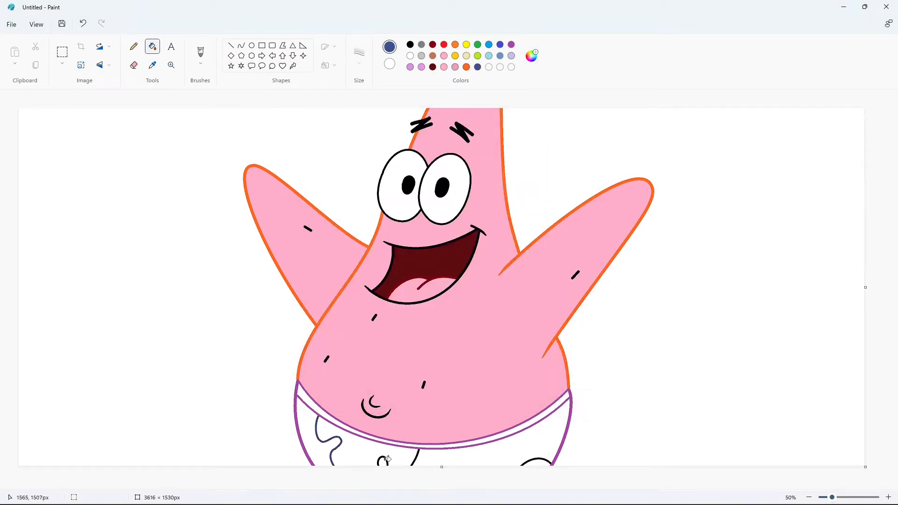
Try a brighter custom blue and a blue-grey as the fill of the large flower on the pants.
click(500, 45)
click(531, 56)
click(383, 371)
click(367, 452)
mouse_move(480, 175)
mouse_down()
mouse_move(481, 150)
mouse_move(481, 179)
mouse_up()
click(511, 56)
click(357, 442)
Mix a lighter violet-blue custom colour and fill the large flower on the pants with it.
click(532, 56)
drag(403, 246, 398, 221)
click(383, 371)
click(358, 450)
click(531, 57)
drag(481, 179, 481, 174)
click(383, 370)
click(361, 452)
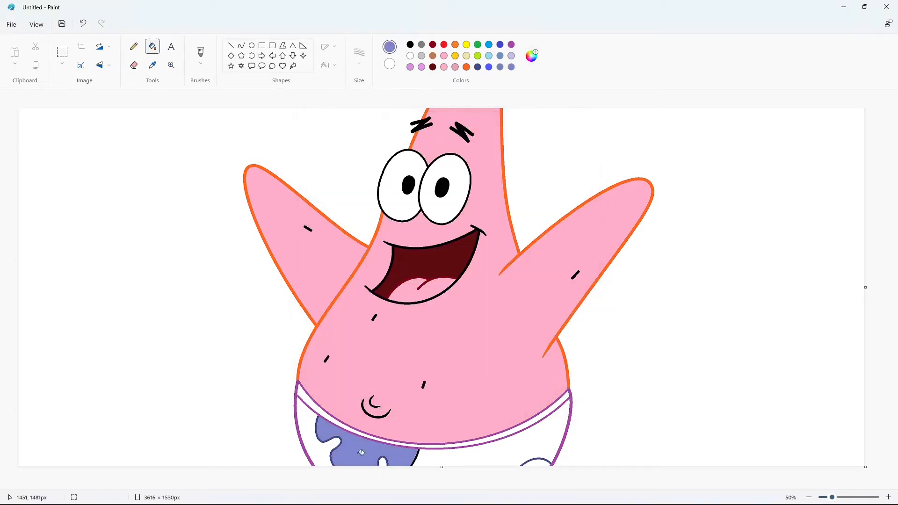
Fill the pants, waistband and small circle in the flower with lime, and recolour the purple pants outline black.
click(478, 55)
click(525, 441)
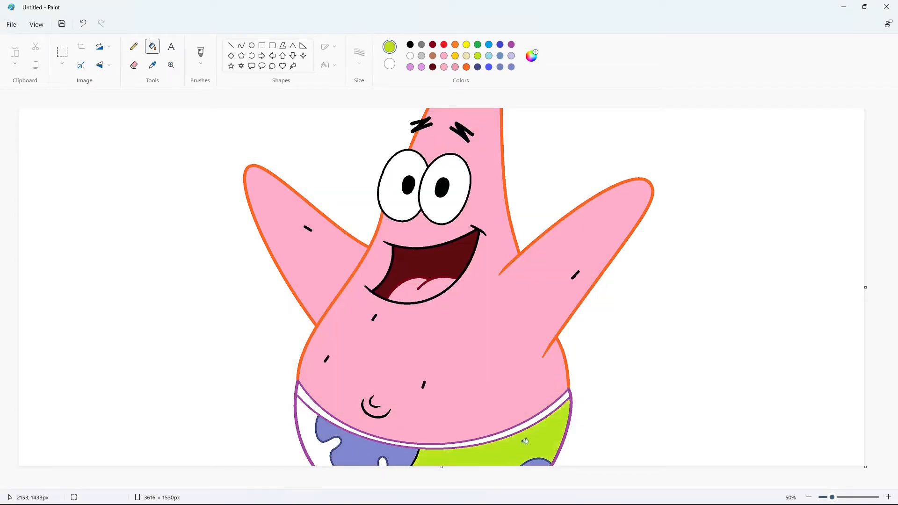
click(317, 446)
click(383, 461)
click(468, 442)
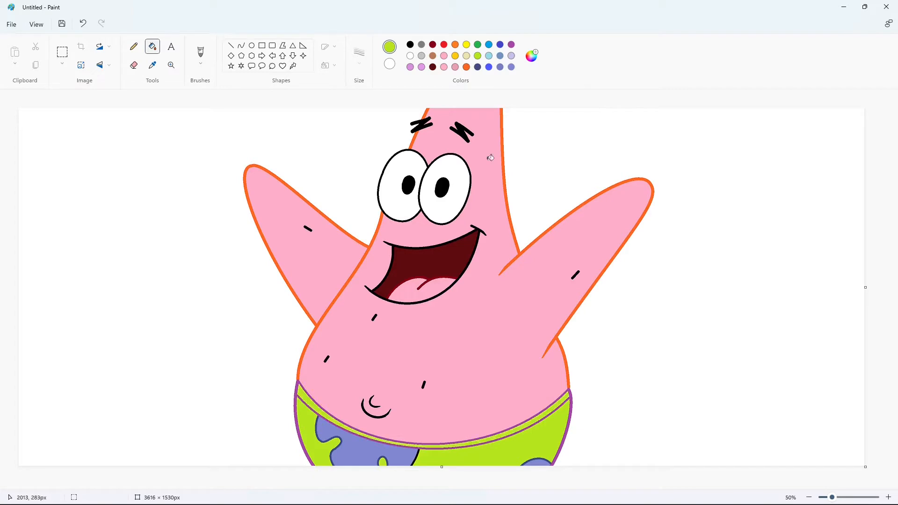
click(410, 45)
click(570, 397)
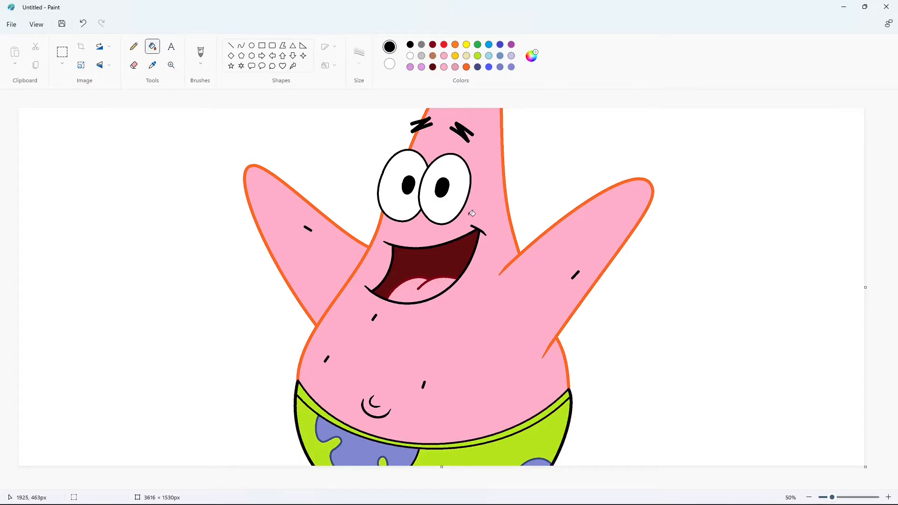
Recolour the five short black marks on the arms and belly with the custom orange.
click(466, 66)
click(575, 275)
click(423, 385)
click(374, 318)
click(327, 358)
click(308, 229)
Mix a pale lilac-pink custom colour for the tongue and fill the tongue with it.
double_click(444, 45)
drag(435, 162, 425, 250)
click(383, 371)
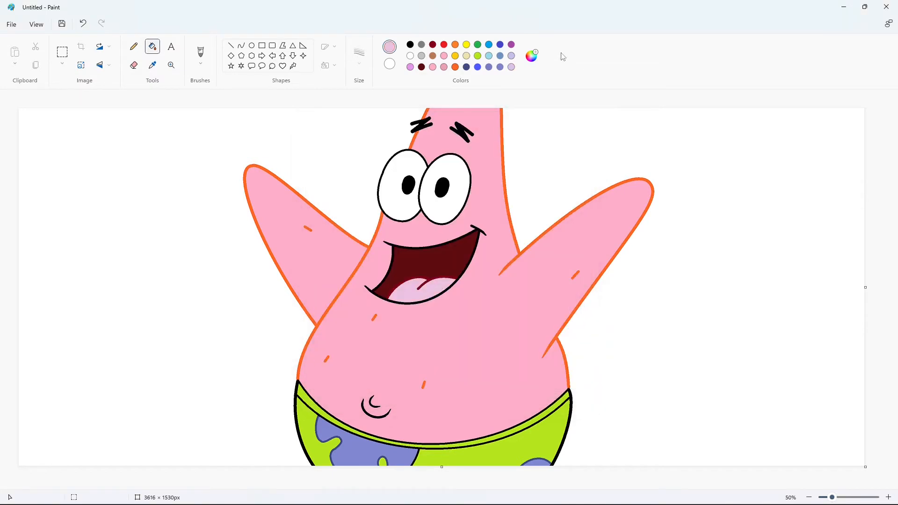